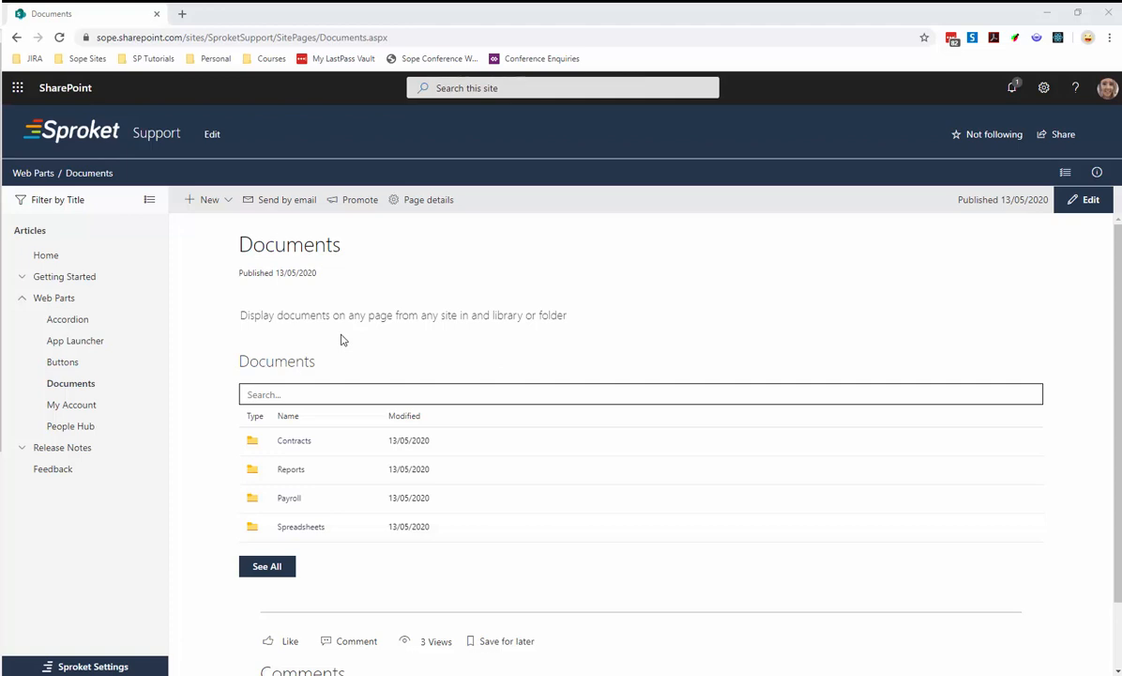
# - Open the Contracts folder in the Documents web part on the page
pyautogui.moveTo(312, 361); pyautogui.dragTo(234, 361)
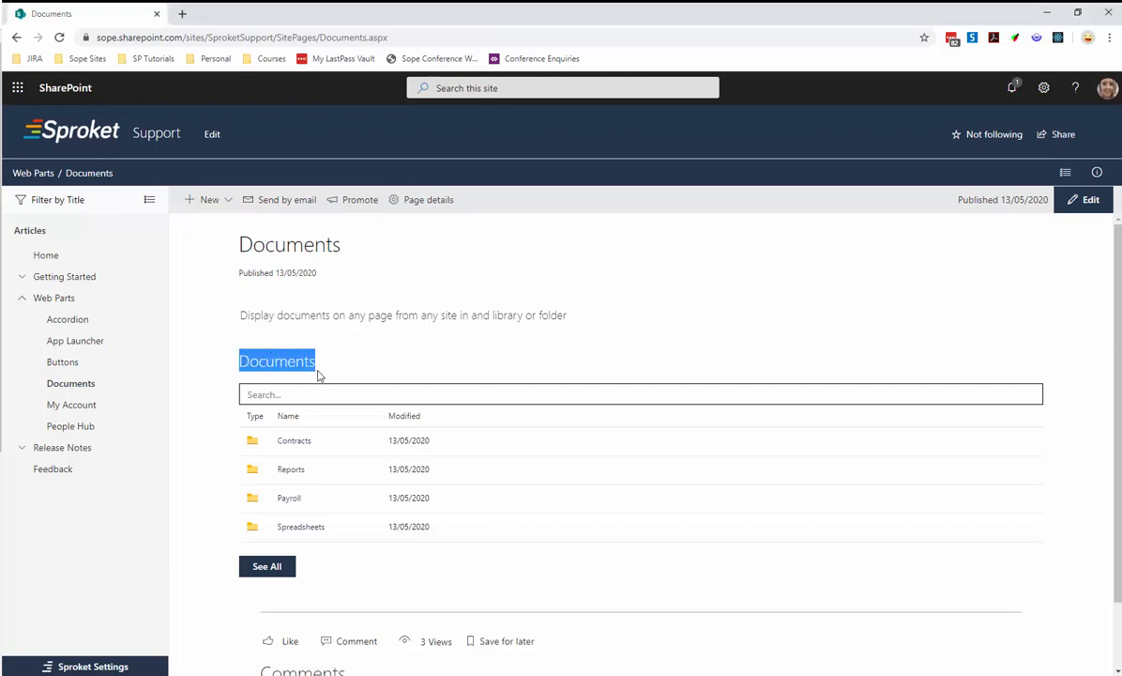
pyautogui.click(297, 393)
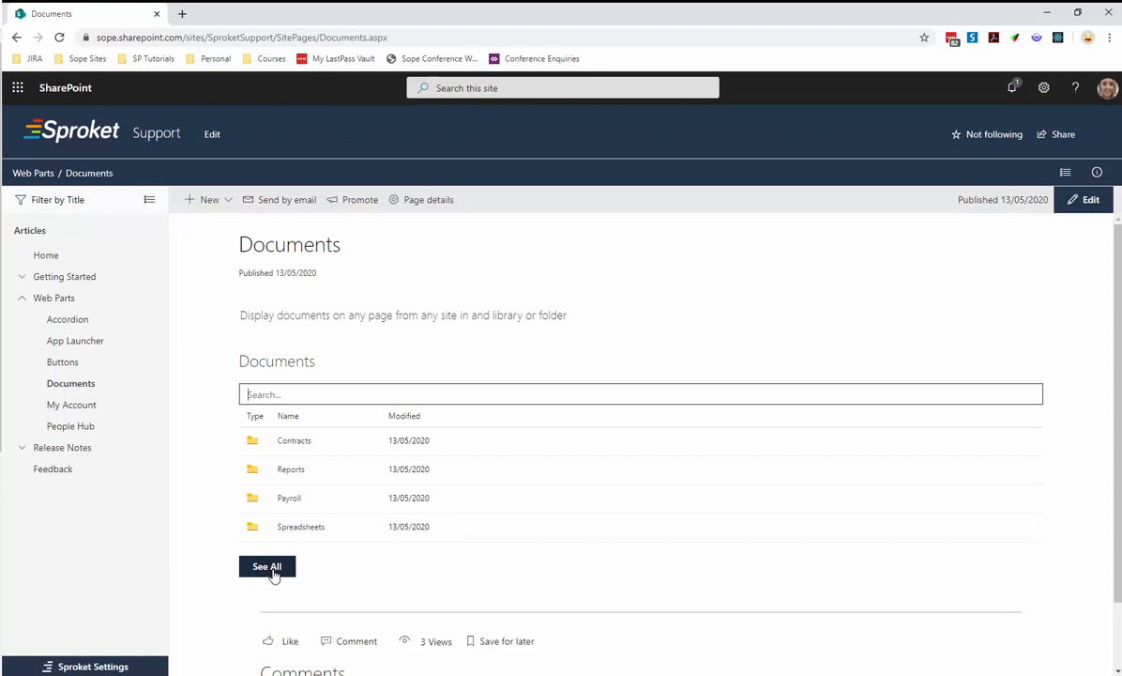
pyautogui.click(292, 443)
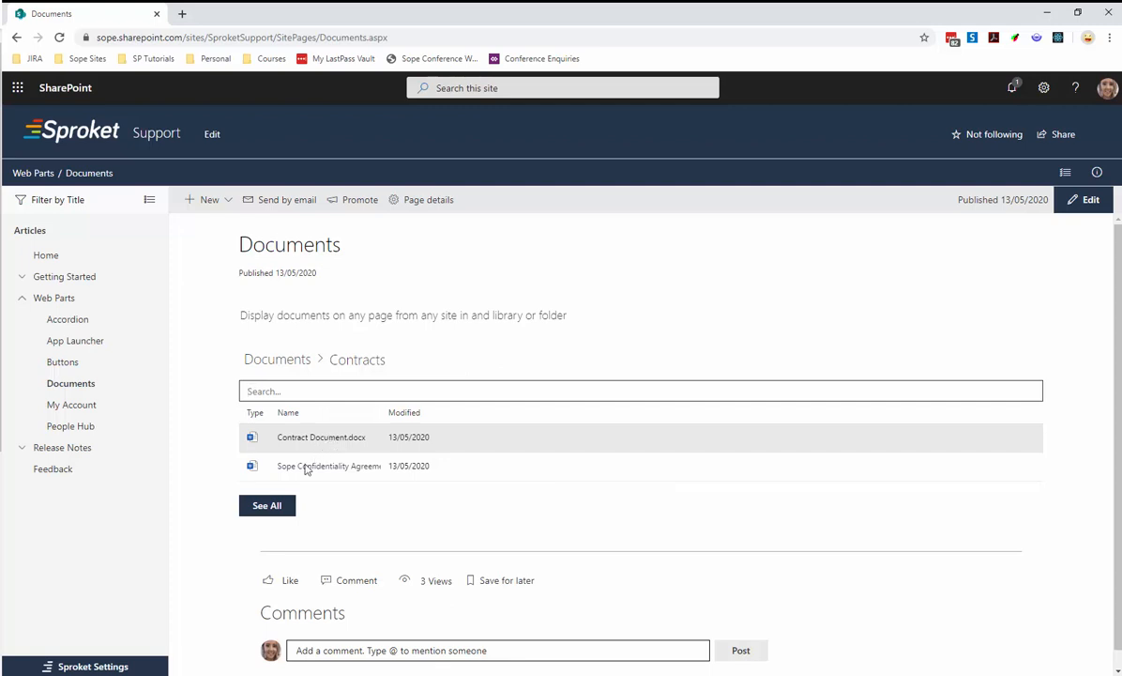
# - Open the web part's full document library in a new browser tab and view its Contracts folder
pyautogui.rightClick(267, 510)
pyautogui.click(336, 262)
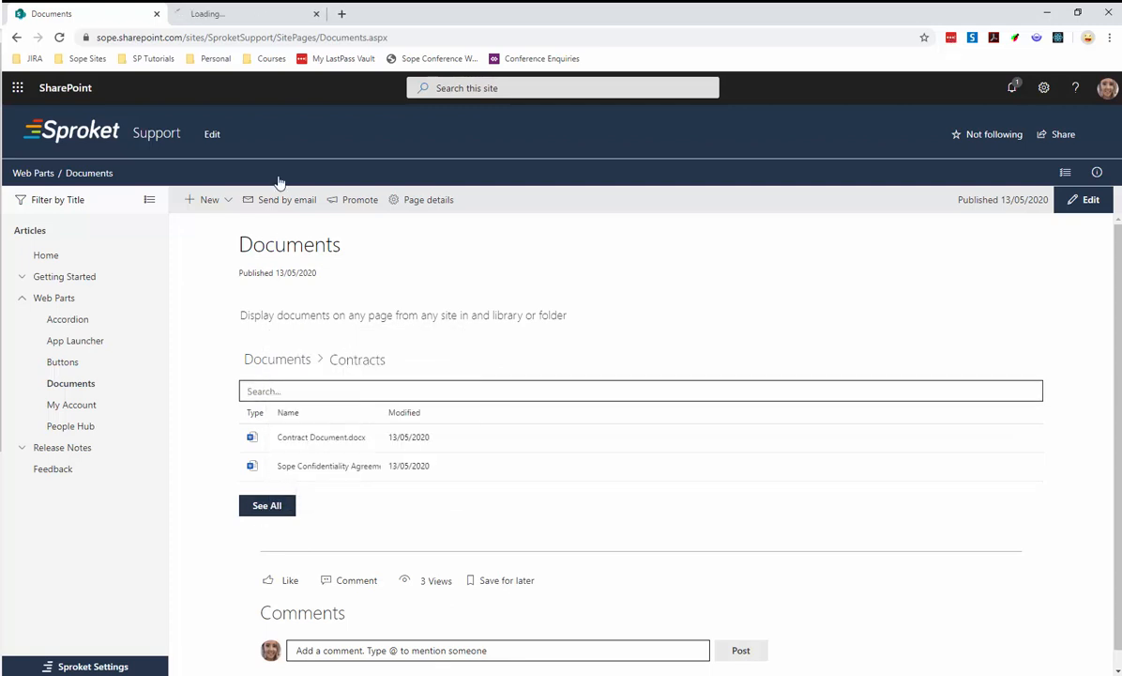
pyautogui.click(242, 14)
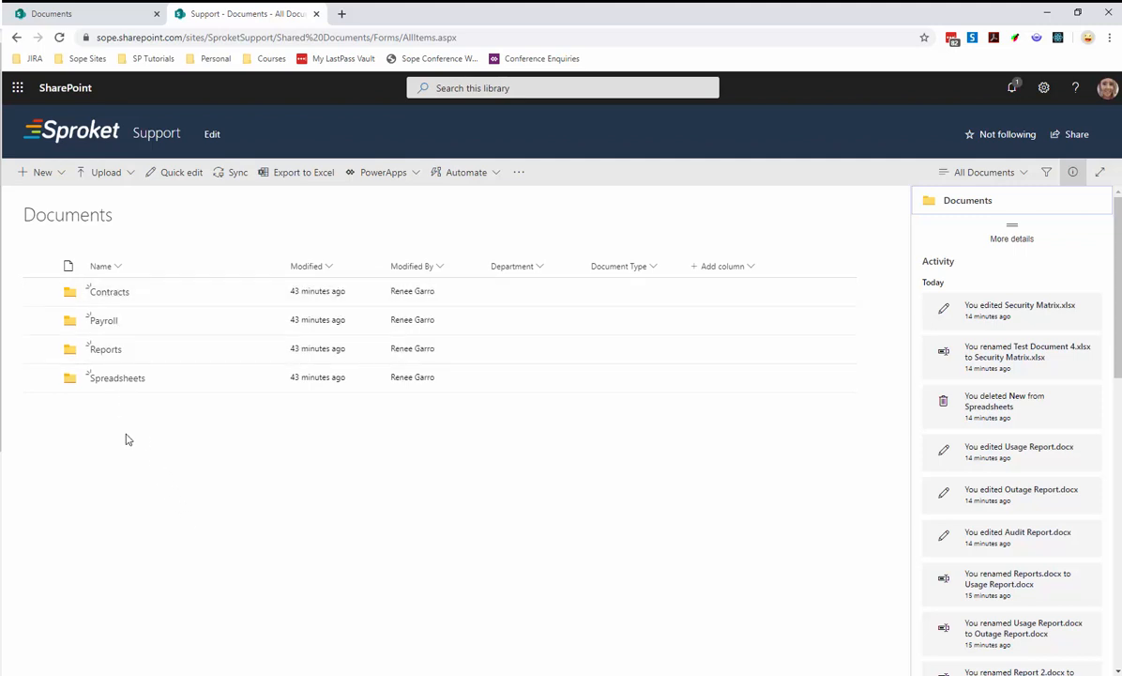
pyautogui.click(109, 292)
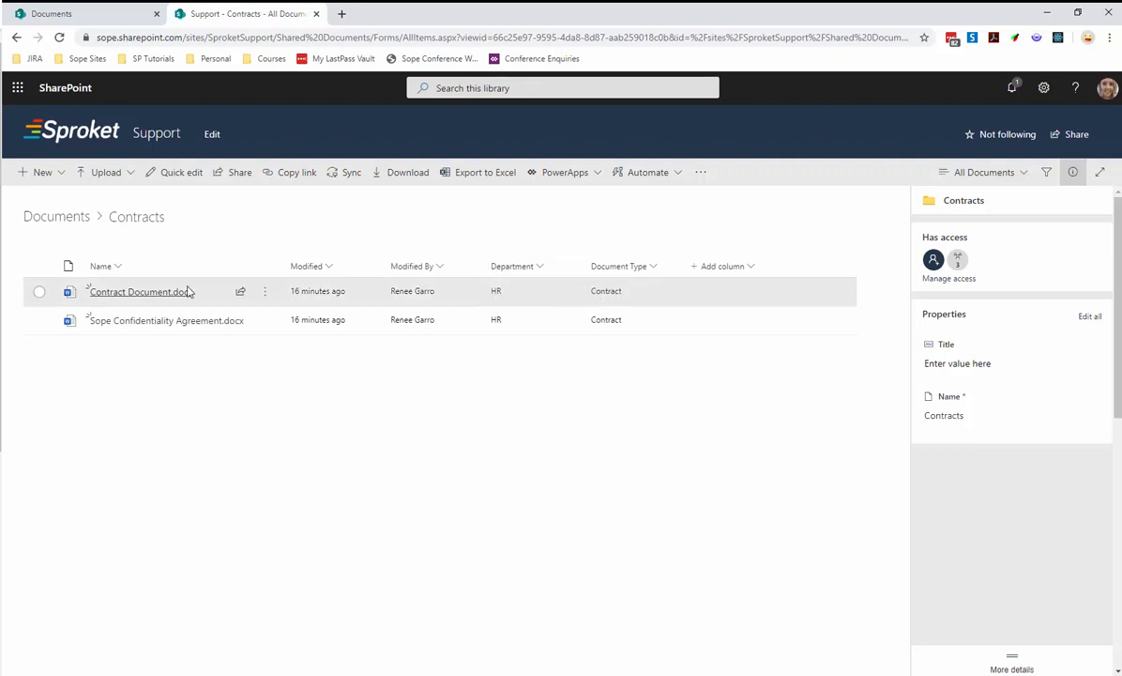
# - Put the Documents page into edit mode and add a Sproket - Documents web part above the existing one
pyautogui.click(80, 14)
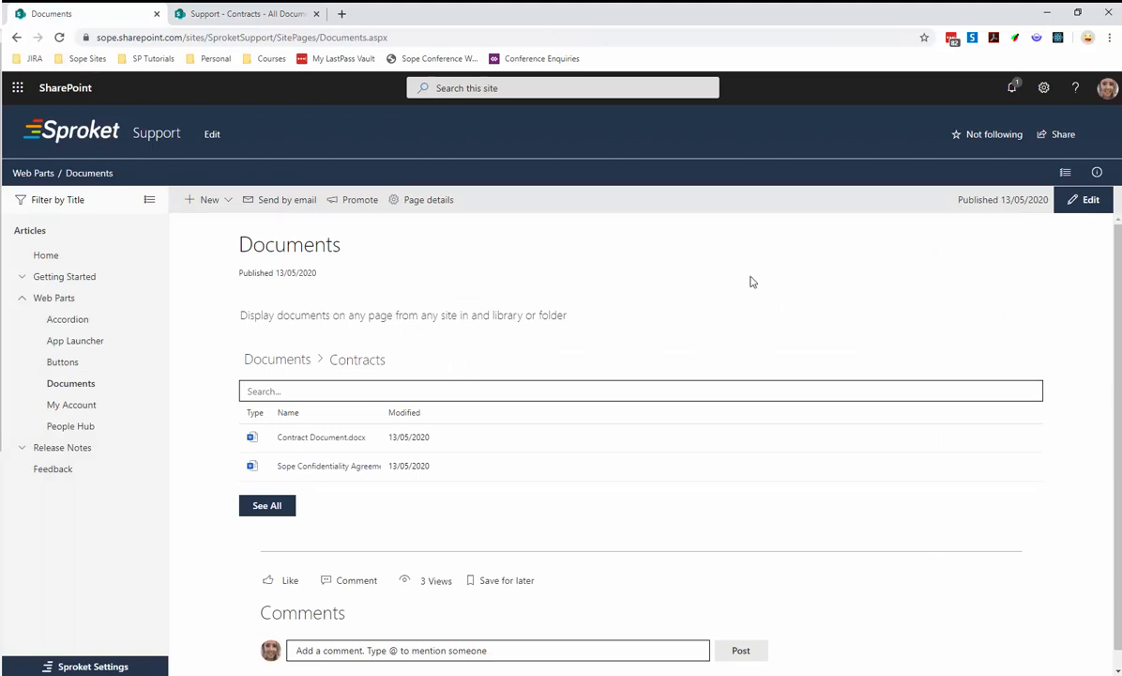
pyautogui.click(1084, 200)
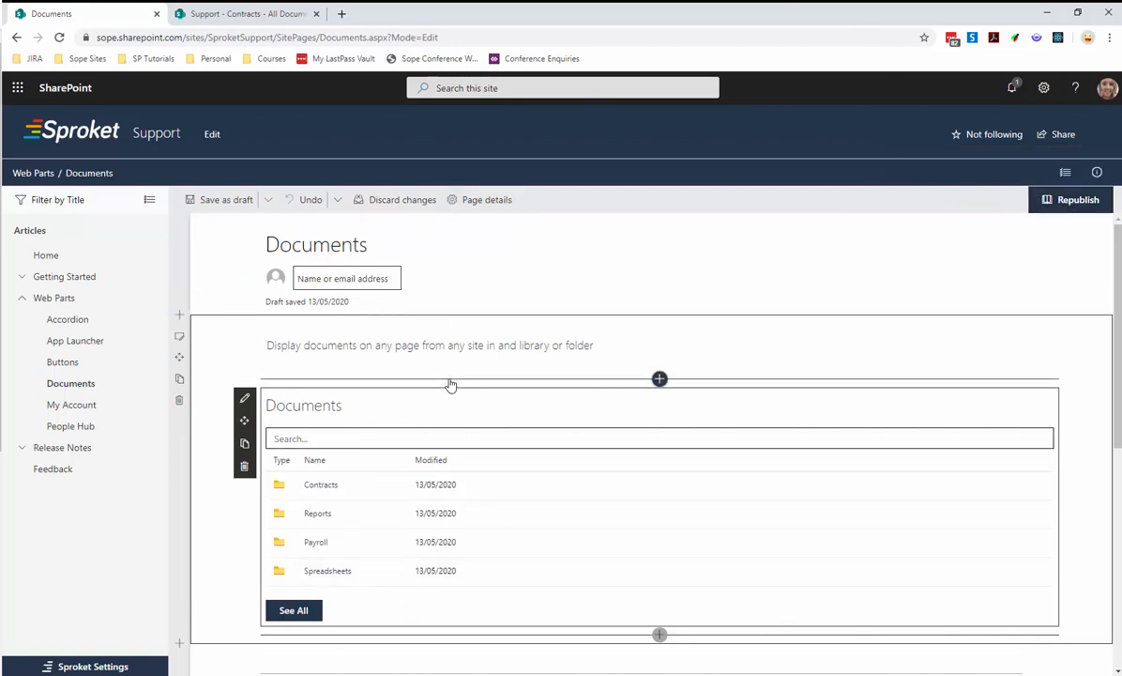
pyautogui.click(660, 381)
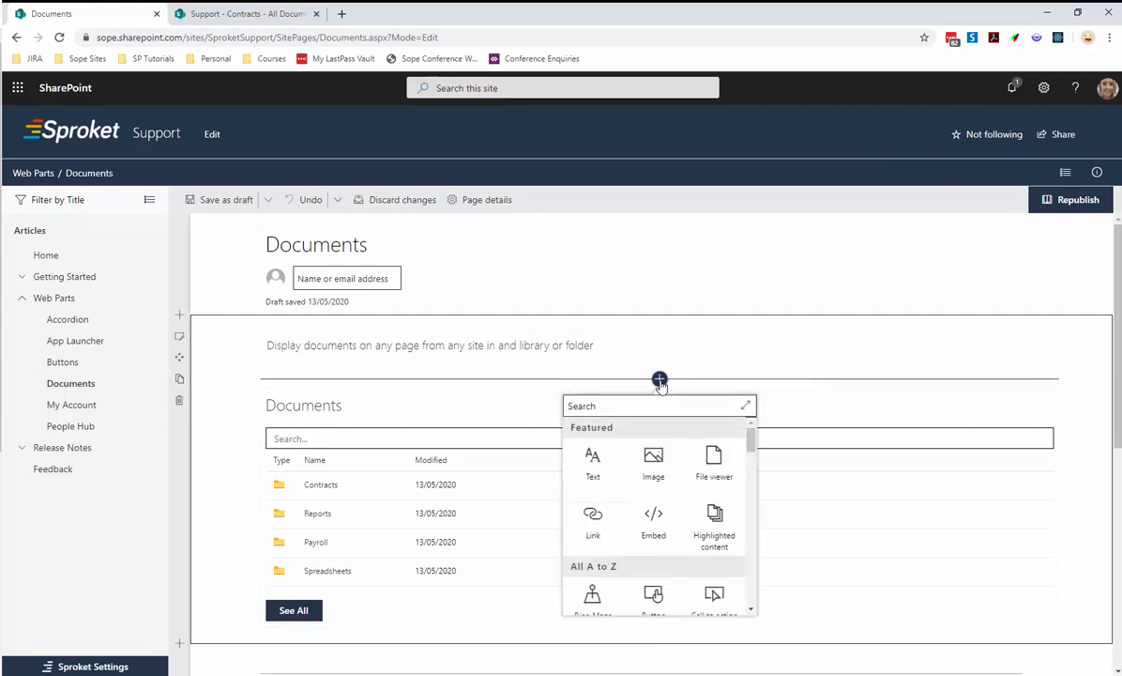
pyautogui.write('sproket')
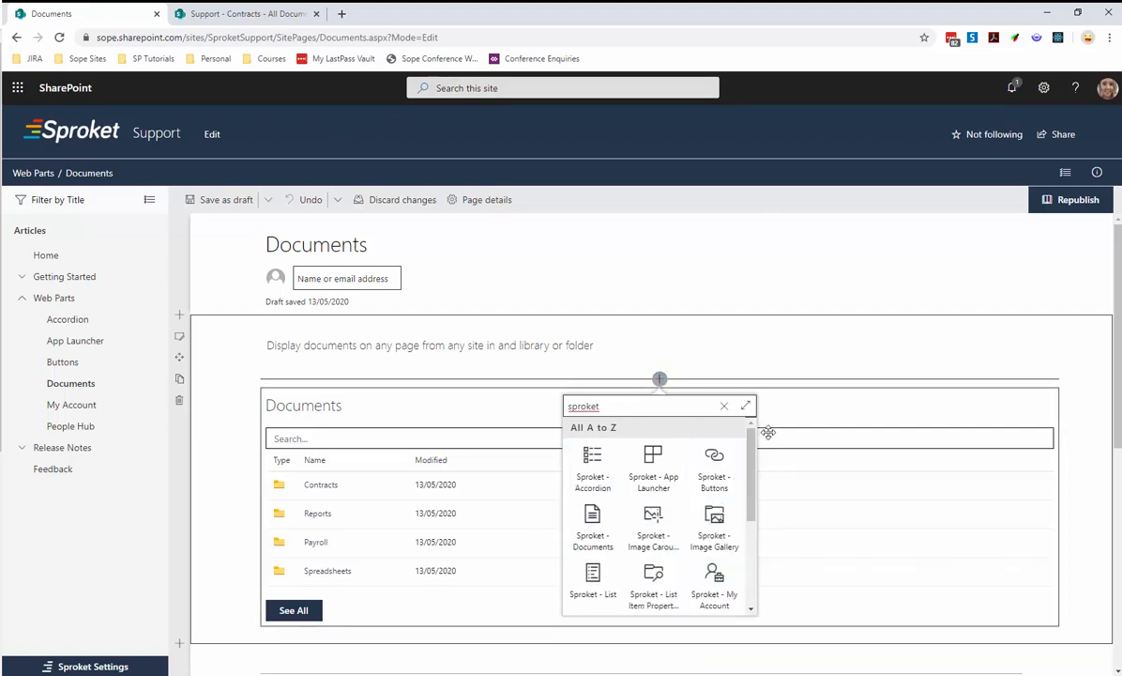
pyautogui.click(589, 528)
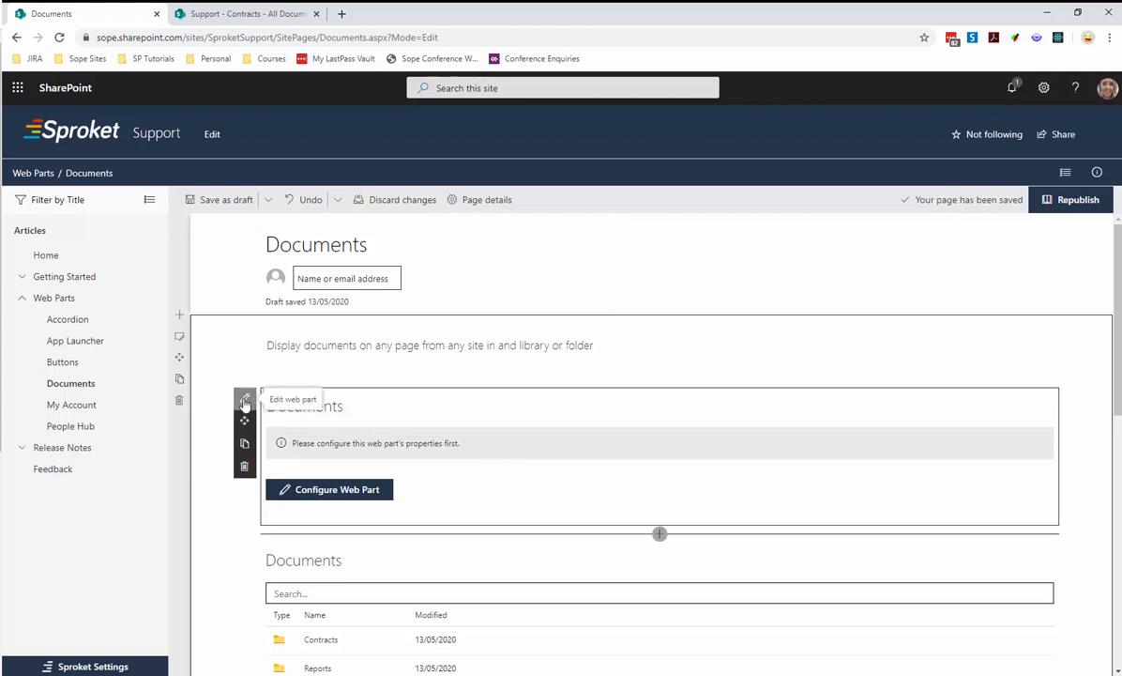
# - Open the display options of the newly added Documents web part
pyautogui.click(325, 490)
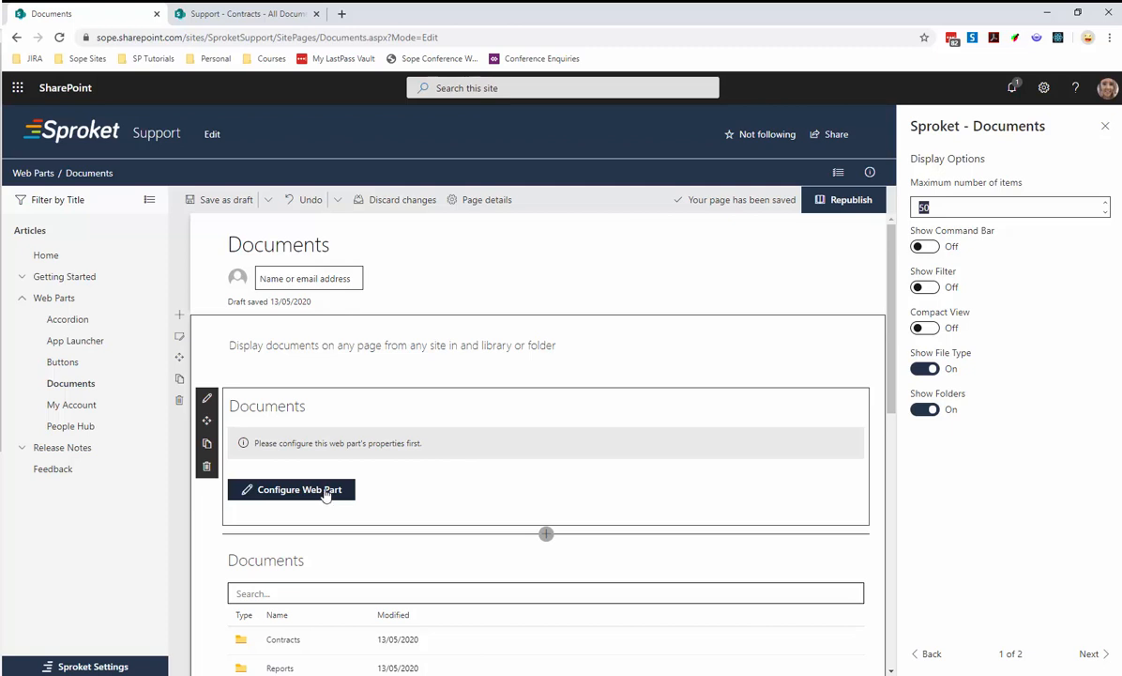
pyautogui.click(1021, 654)
pyautogui.tripleClick(1021, 654)
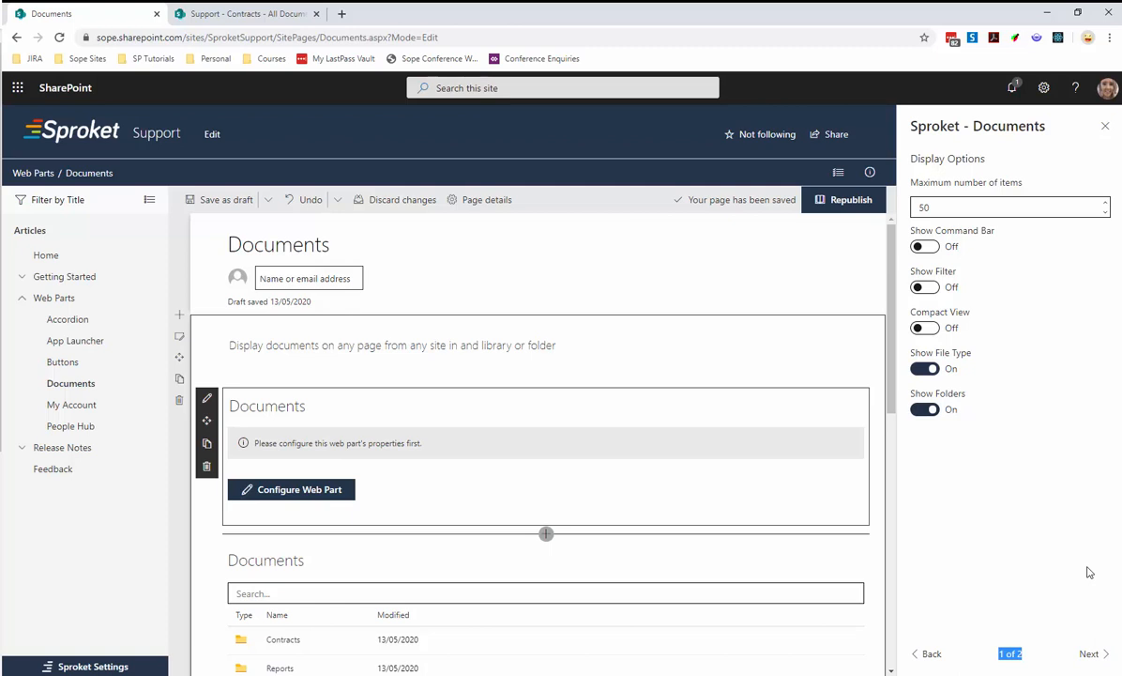
# - In the existing Documents web part's settings, leave the maximum number of items at 50 and turn off Show Command Bar
pyautogui.scroll(-3, 566, 447)
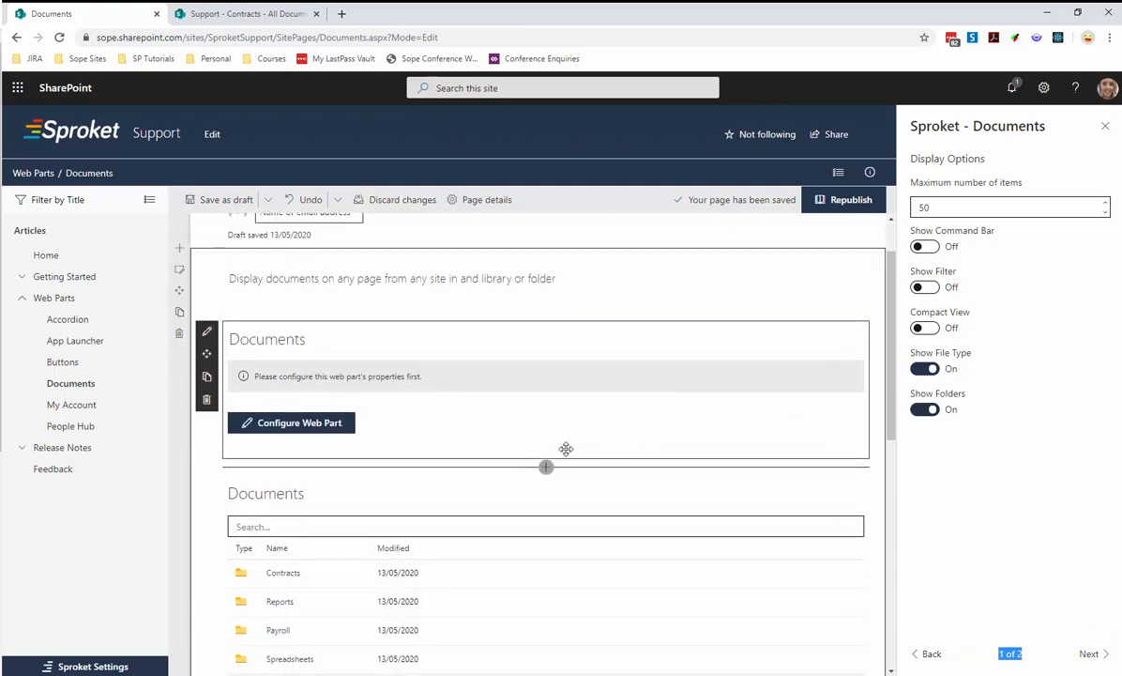
pyautogui.click(317, 363)
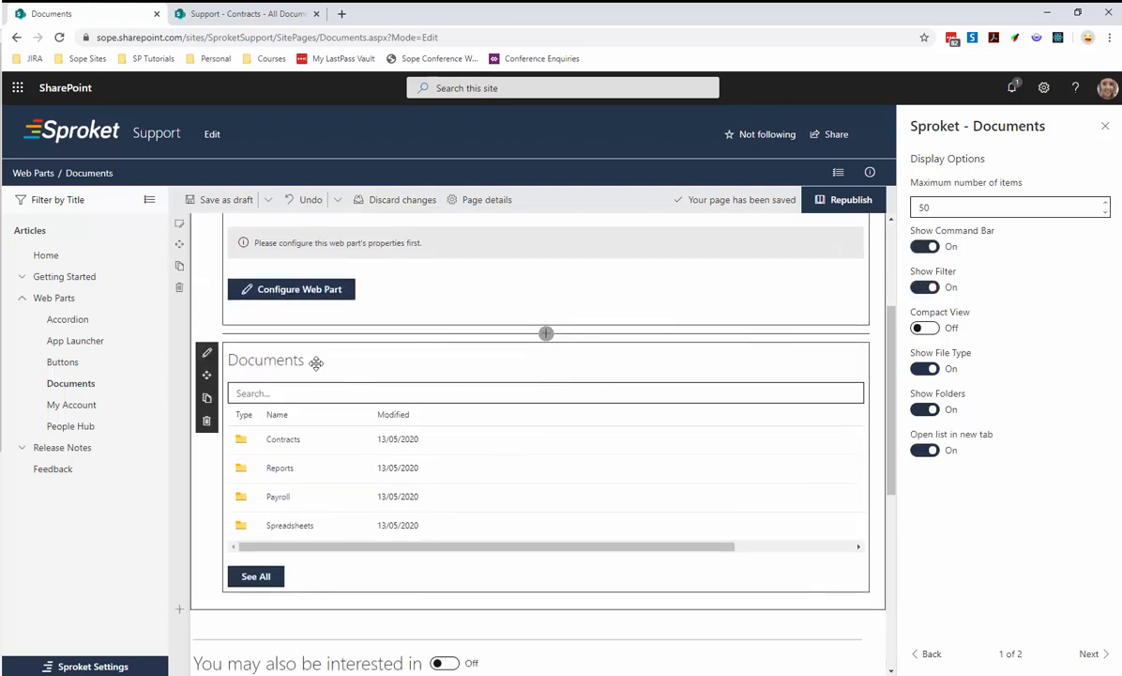
pyautogui.doubleClick(928, 207)
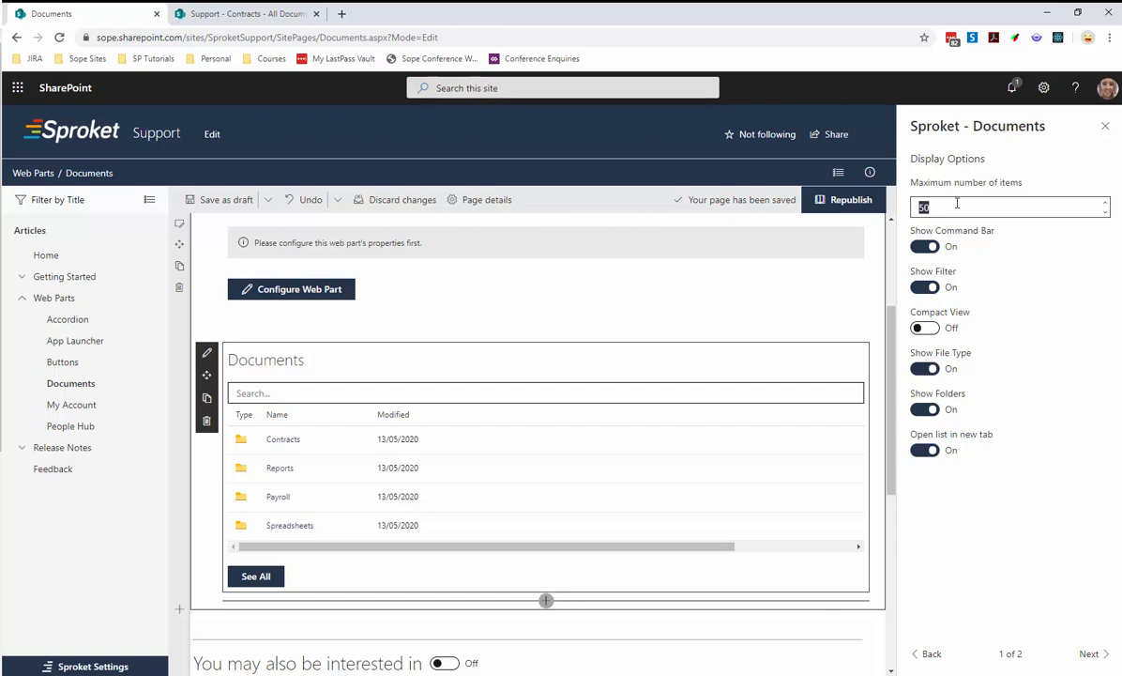
pyautogui.write('1')
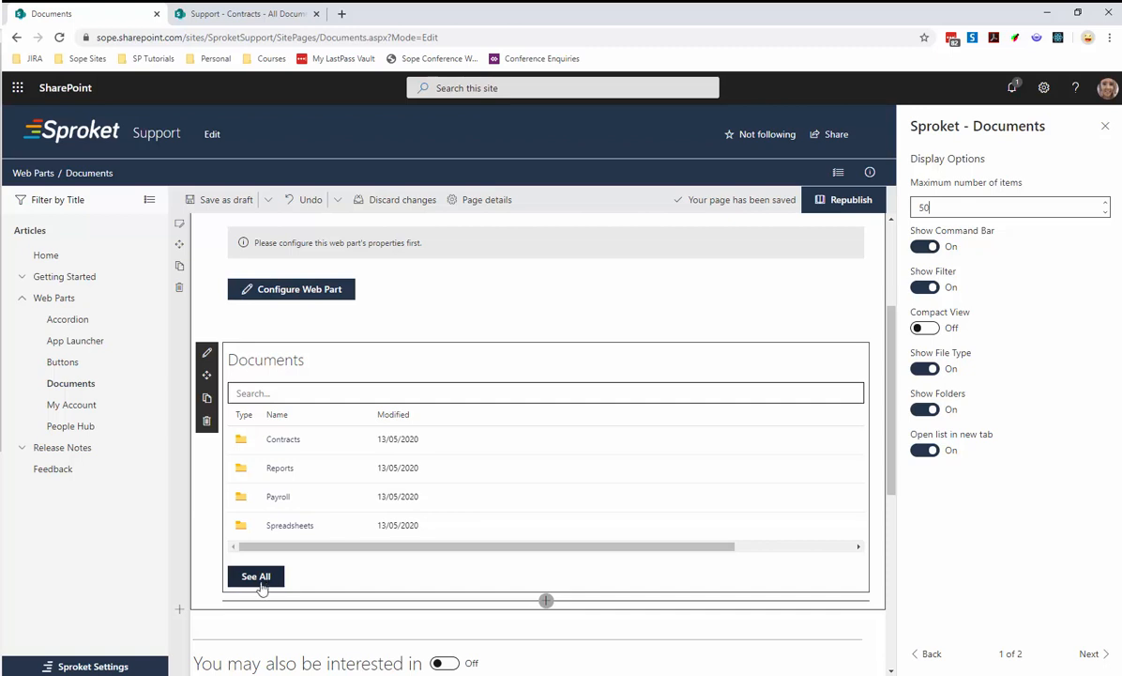
pyautogui.click(925, 247)
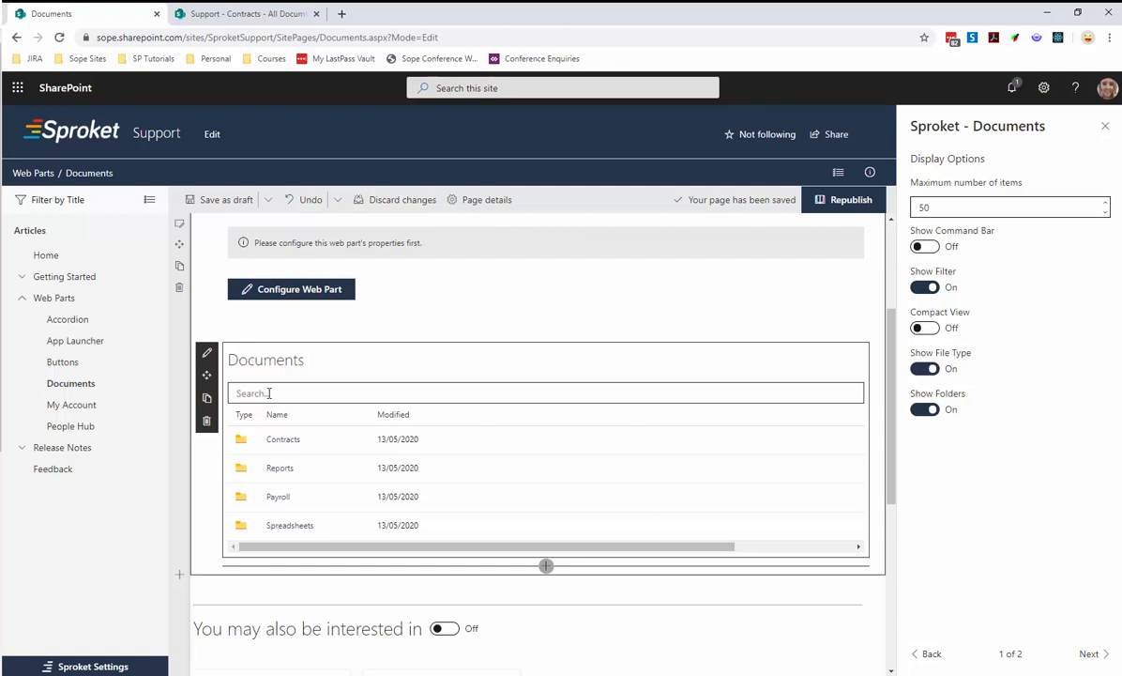
# - Turn Show Filter off and back on, and enable Compact View for the existing Documents web part
pyautogui.click(924, 288)
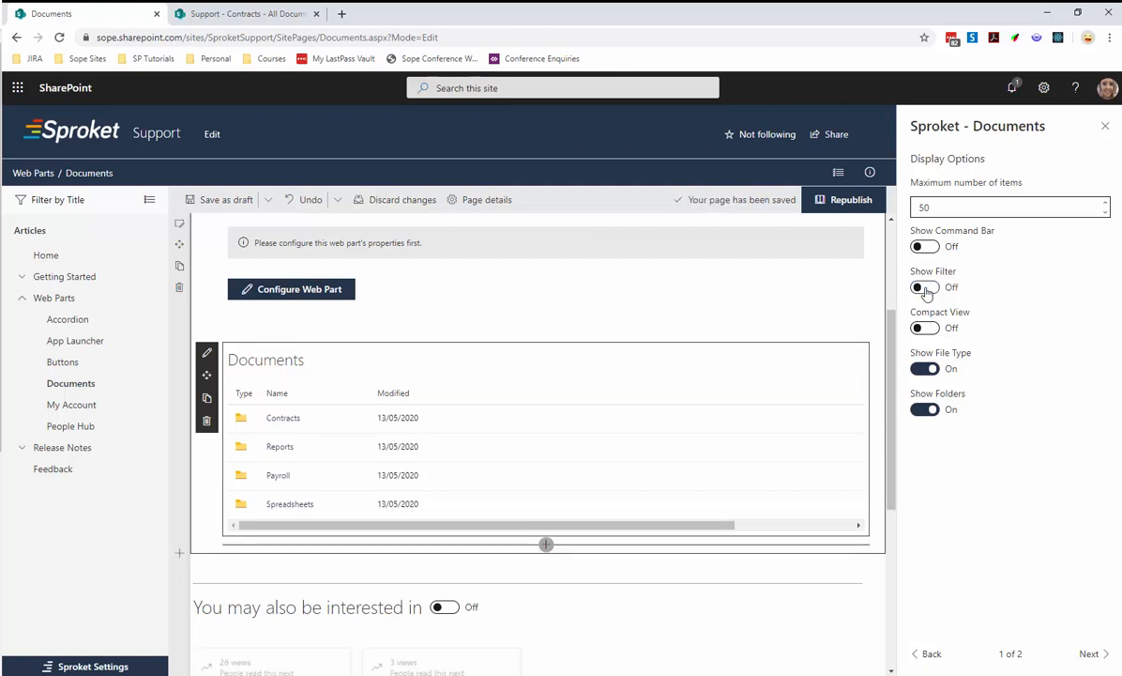
pyautogui.click(925, 288)
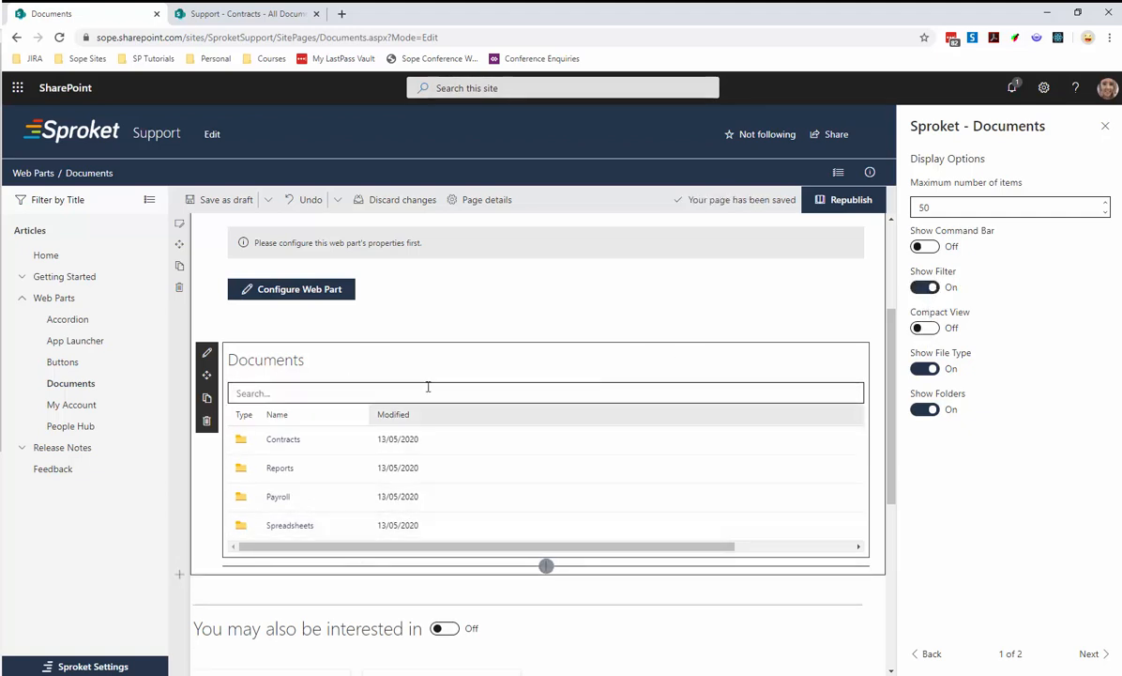
pyautogui.click(927, 328)
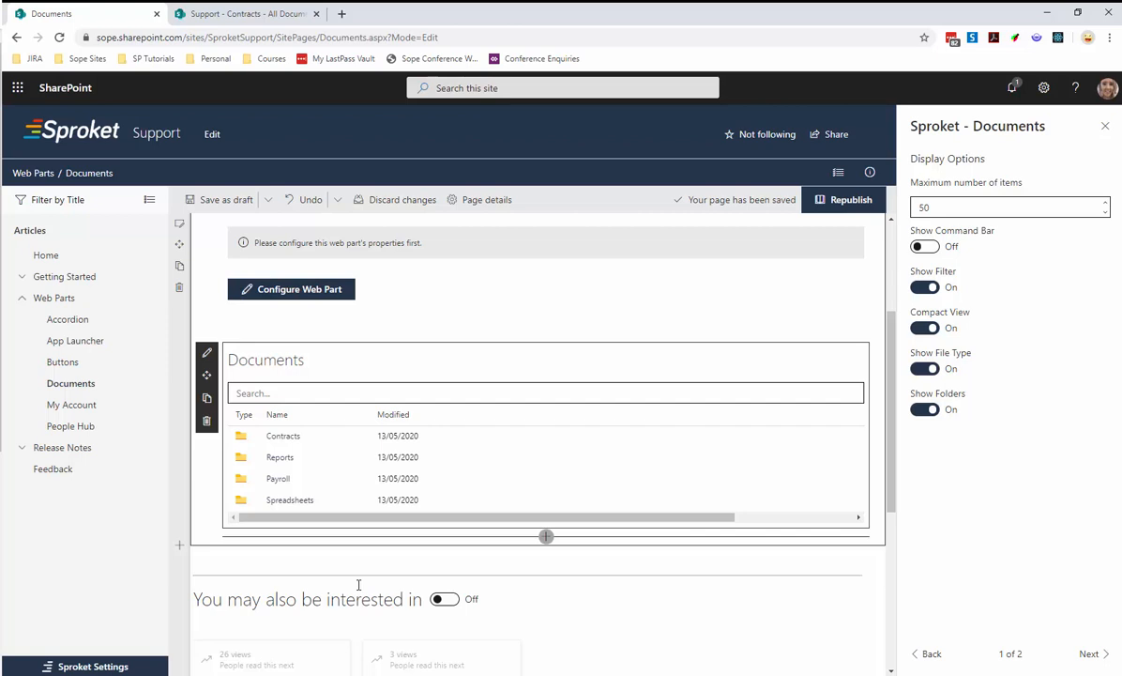
# - Turn Show File Type and Show Folders off and back on, one at a time, in the existing Documents web part
pyautogui.click(926, 369)
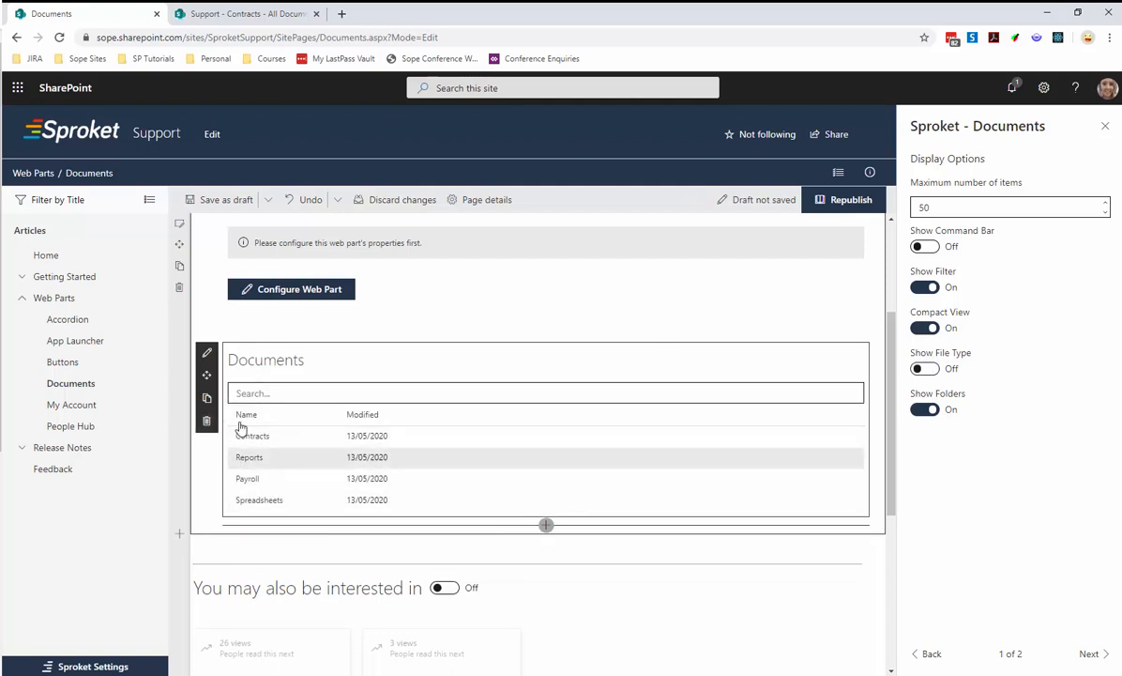
pyautogui.click(926, 368)
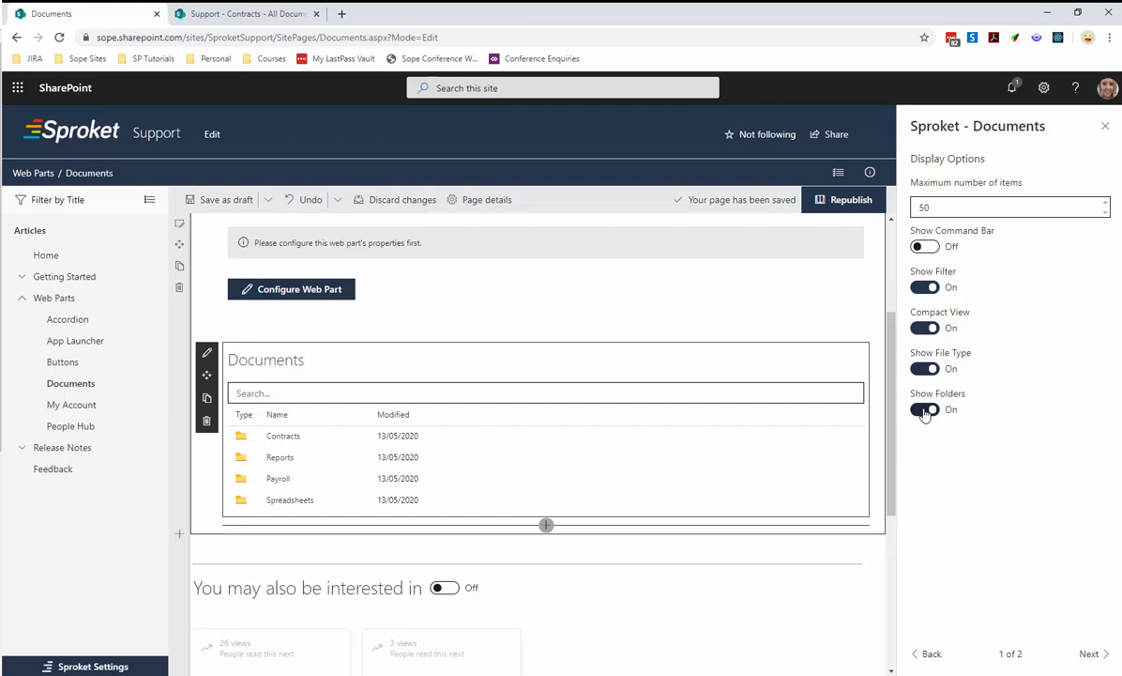
pyautogui.click(924, 410)
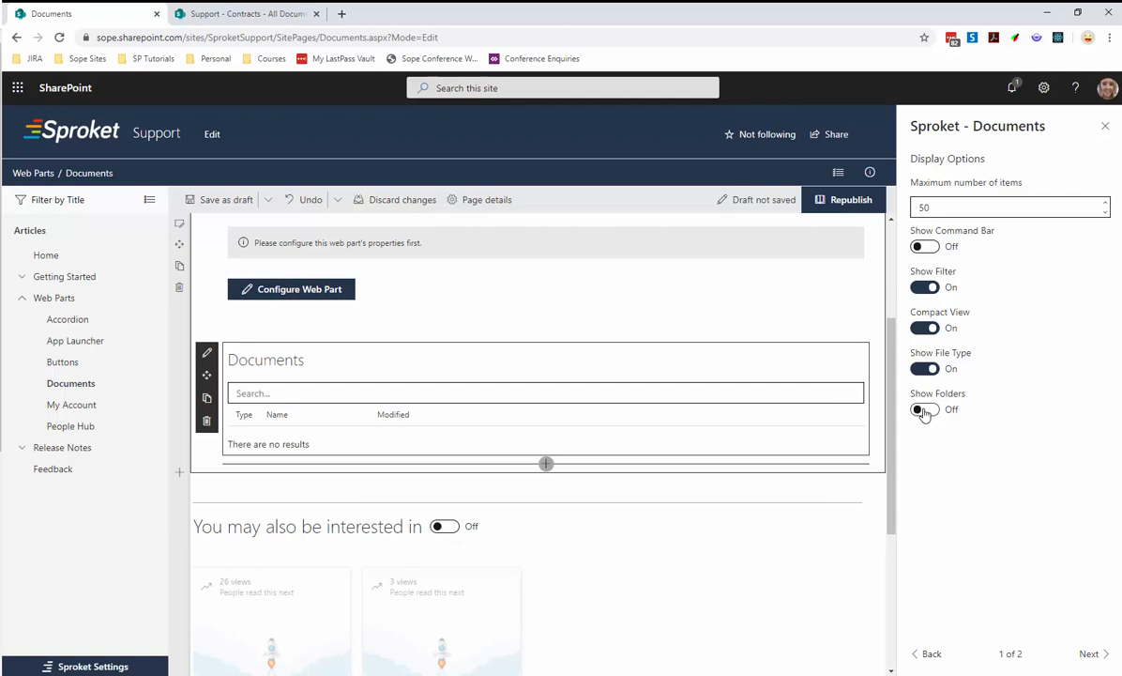
pyautogui.click(924, 410)
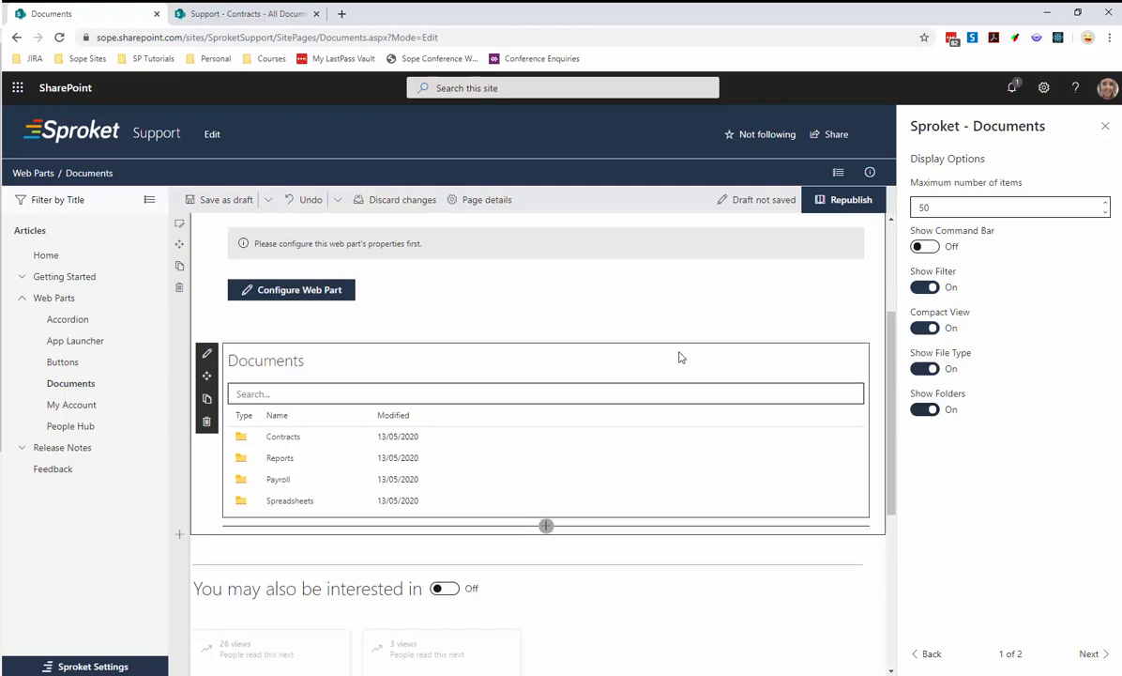
# - Return to the unconfigured Documents web part's display options
pyautogui.scroll(2, 664, 360)
pyautogui.scroll(-1, 661, 364)
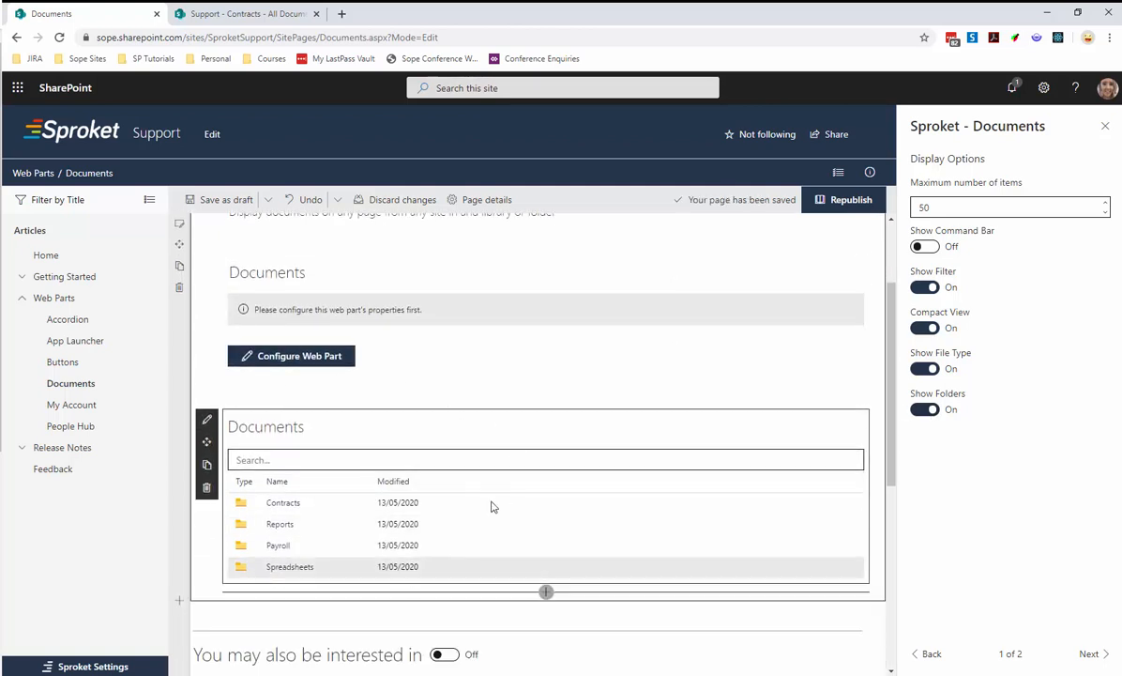
pyautogui.scroll(2, 563, 367)
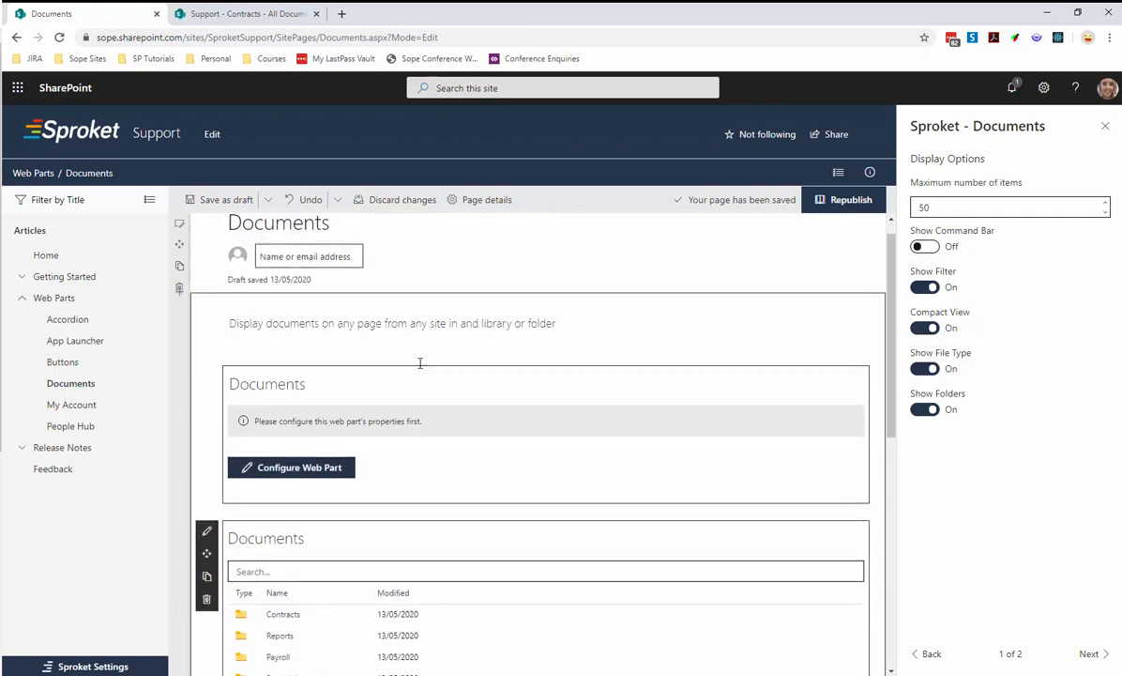
pyautogui.click(238, 401)
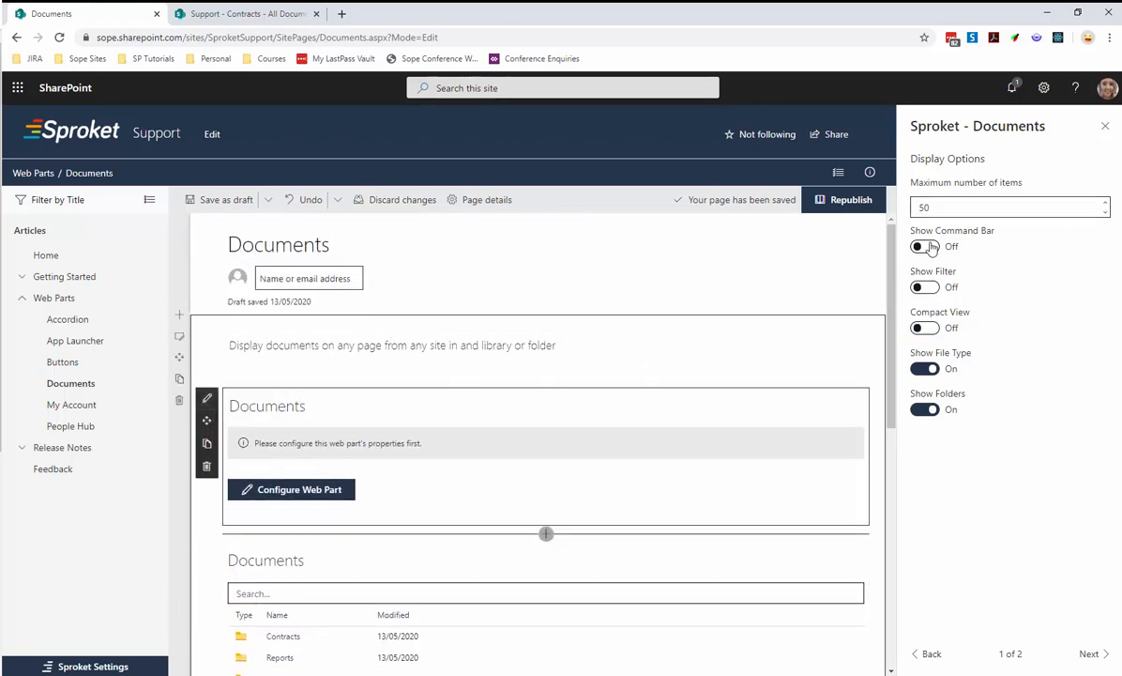
# - Turn Show Filter and Compact View on and back off for the unconfigured Documents web part
pyautogui.click(924, 287)
pyautogui.click(923, 328)
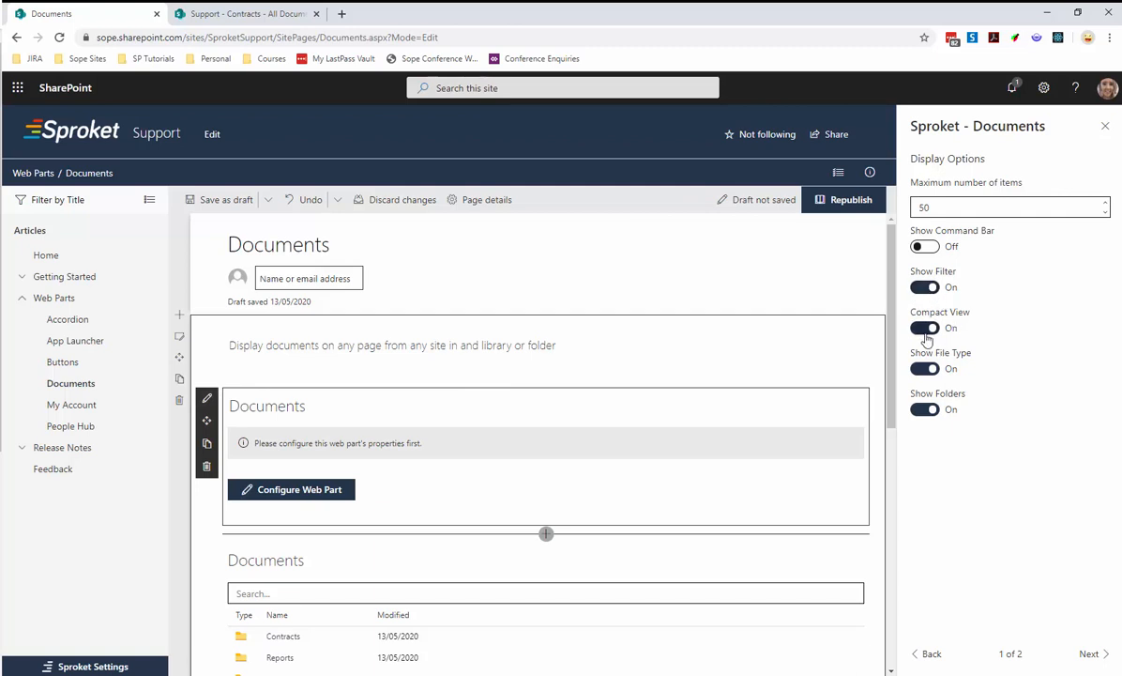
pyautogui.click(923, 328)
pyautogui.click(924, 287)
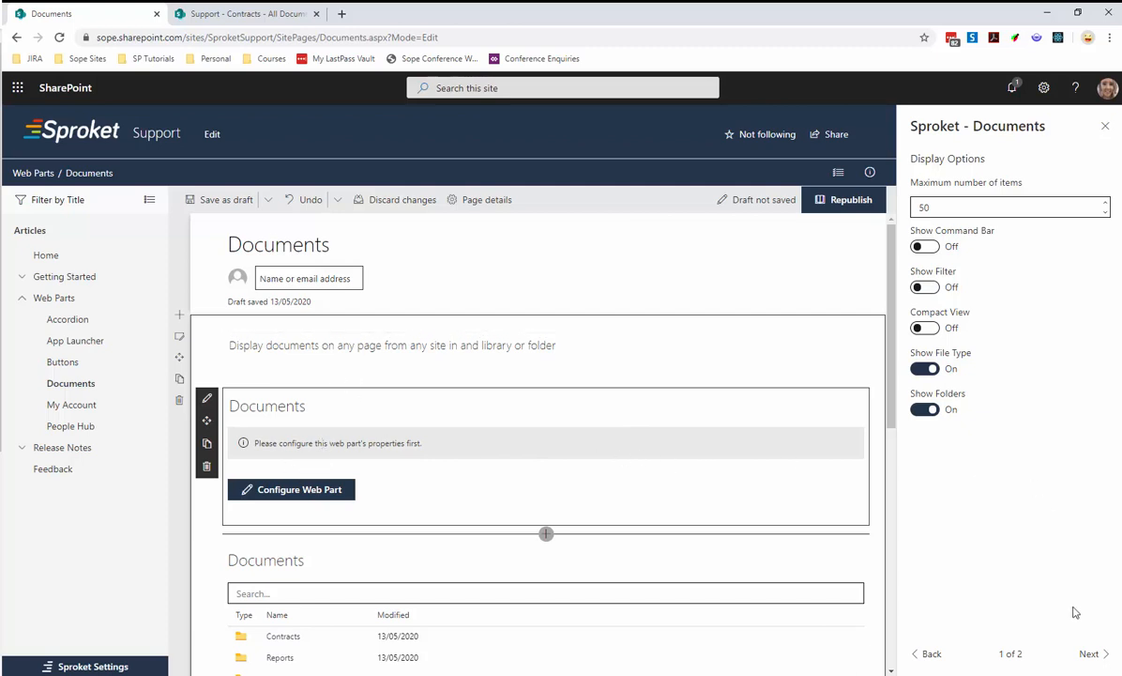
# - Open the unconfigured web part's query options and browse the available Site URL choices, keeping /sites/SproketSupport
pyautogui.click(1094, 655)
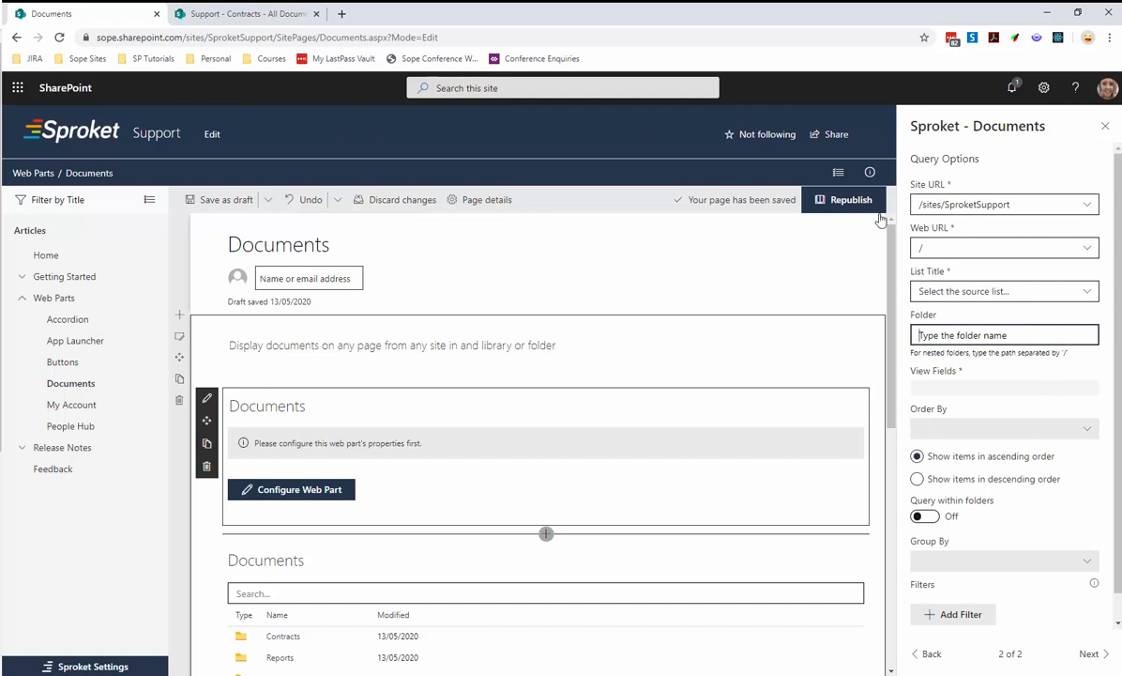
pyautogui.click(954, 206)
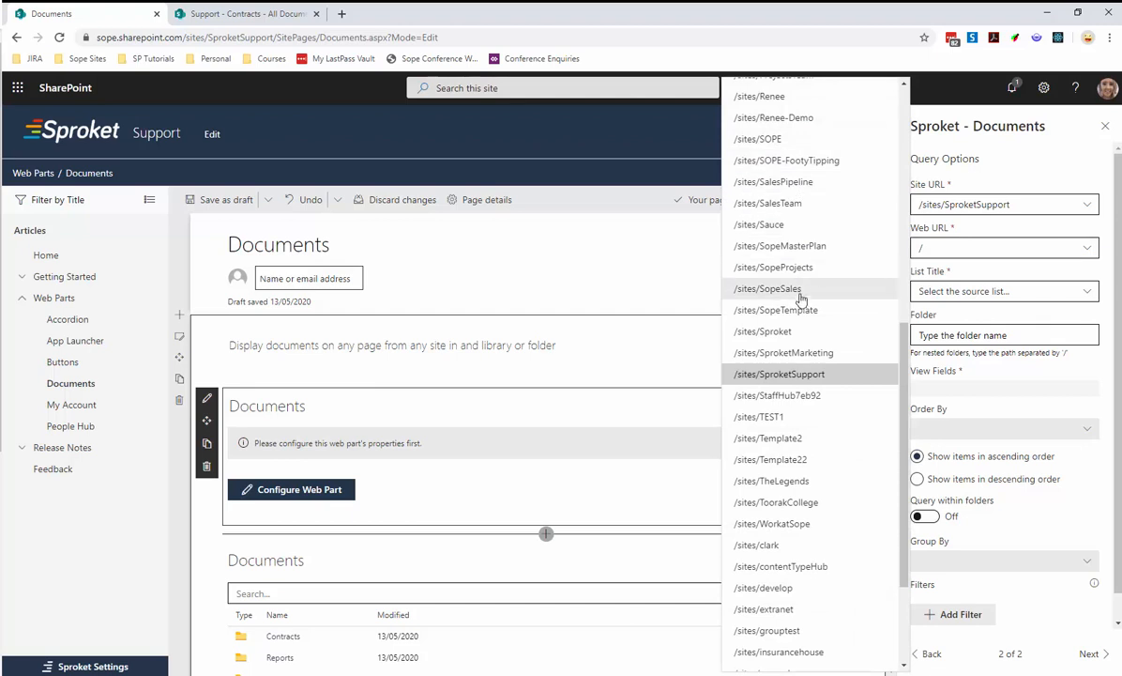
pyautogui.scroll(-3, 796, 282)
pyautogui.scroll(6, 802, 326)
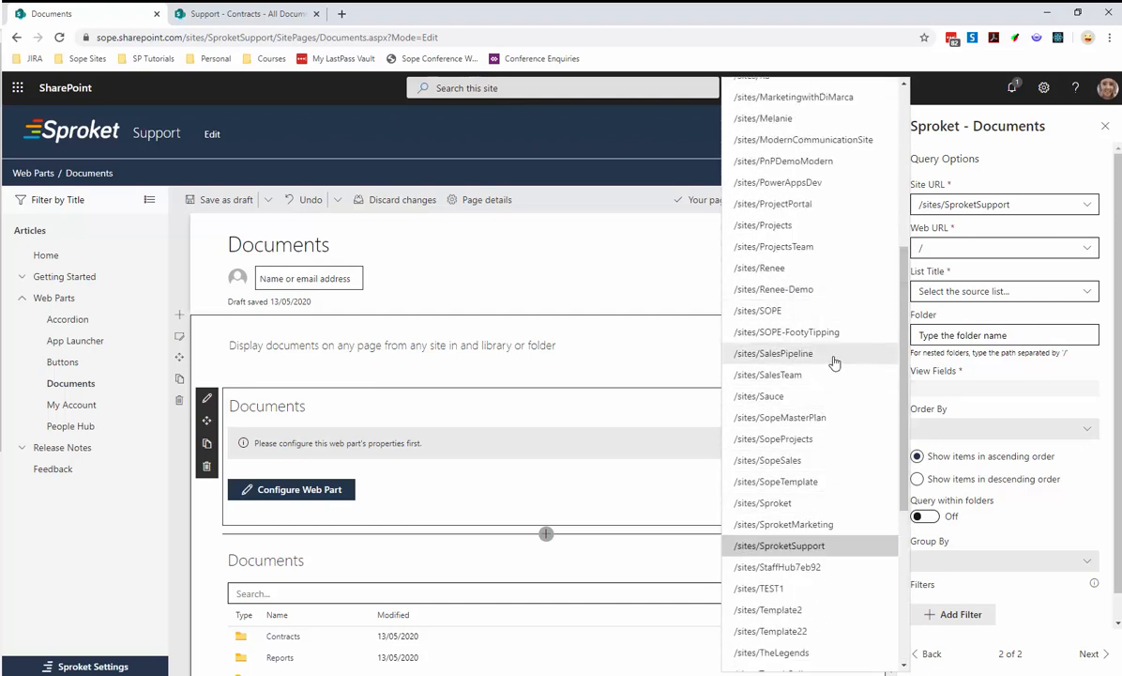
pyautogui.scroll(-1, 817, 402)
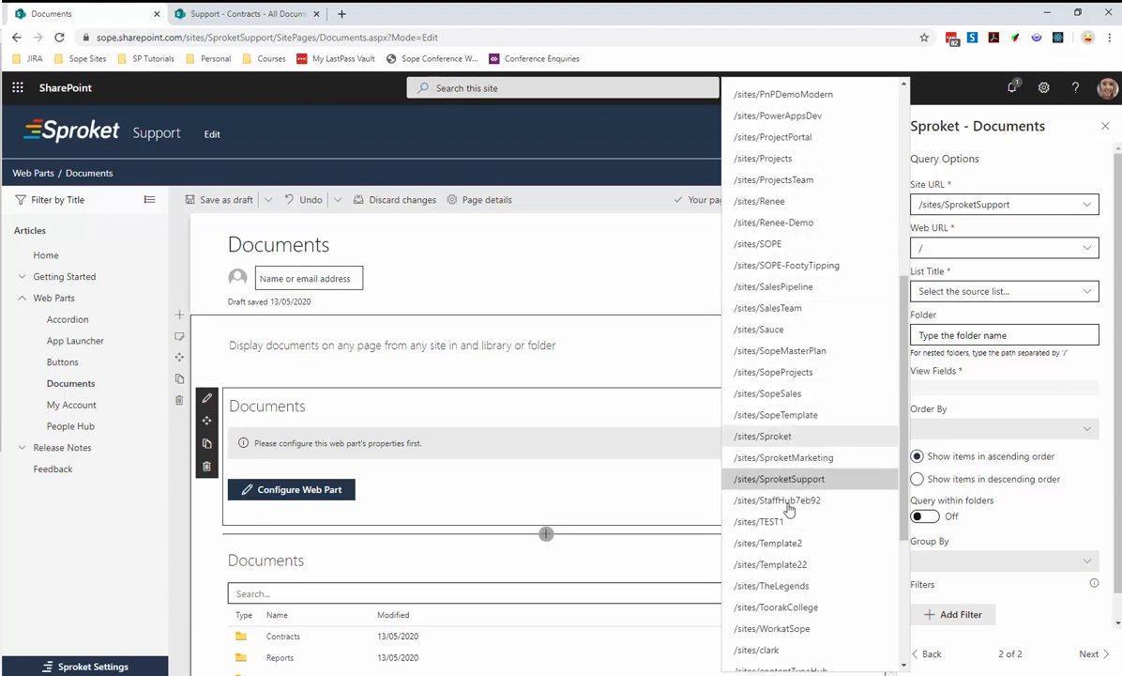
pyautogui.click(943, 197)
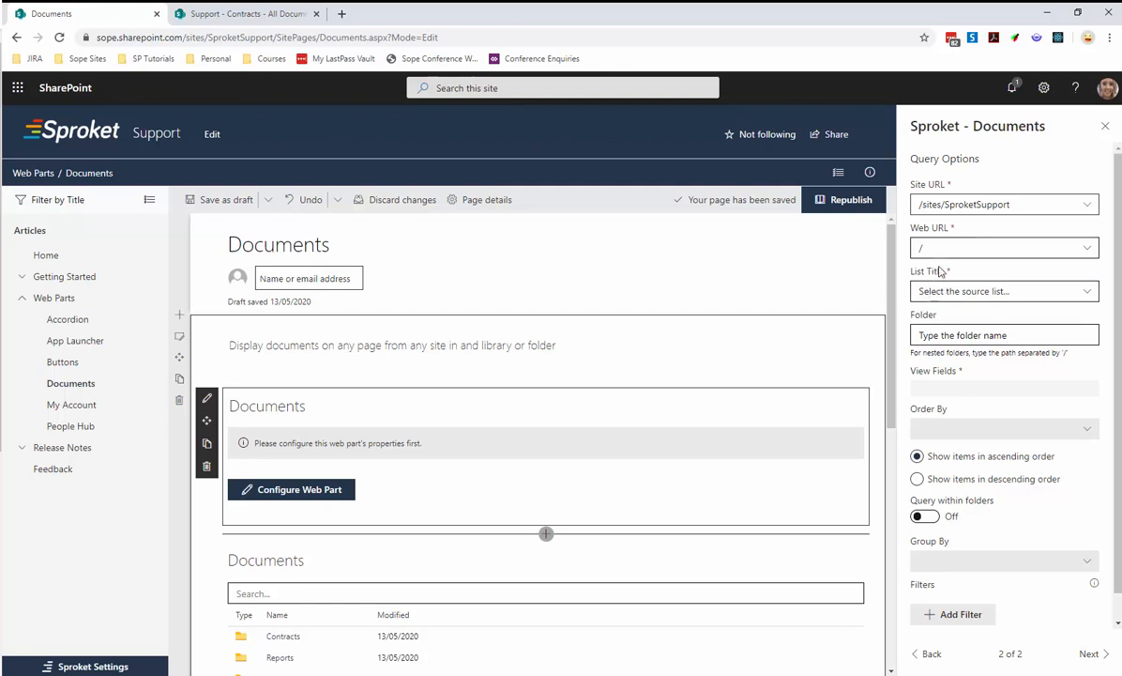
# - Keep the Web URL as / and choose Documents as the source list for the unconfigured web part
pyautogui.click(927, 295)
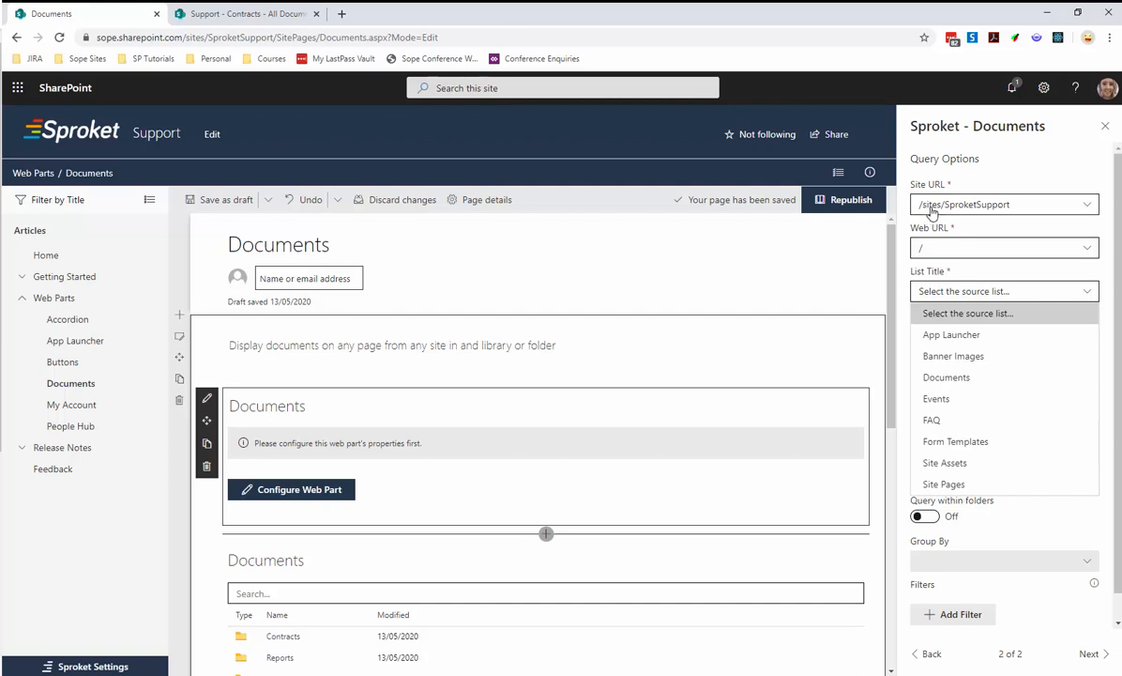
pyautogui.click(942, 248)
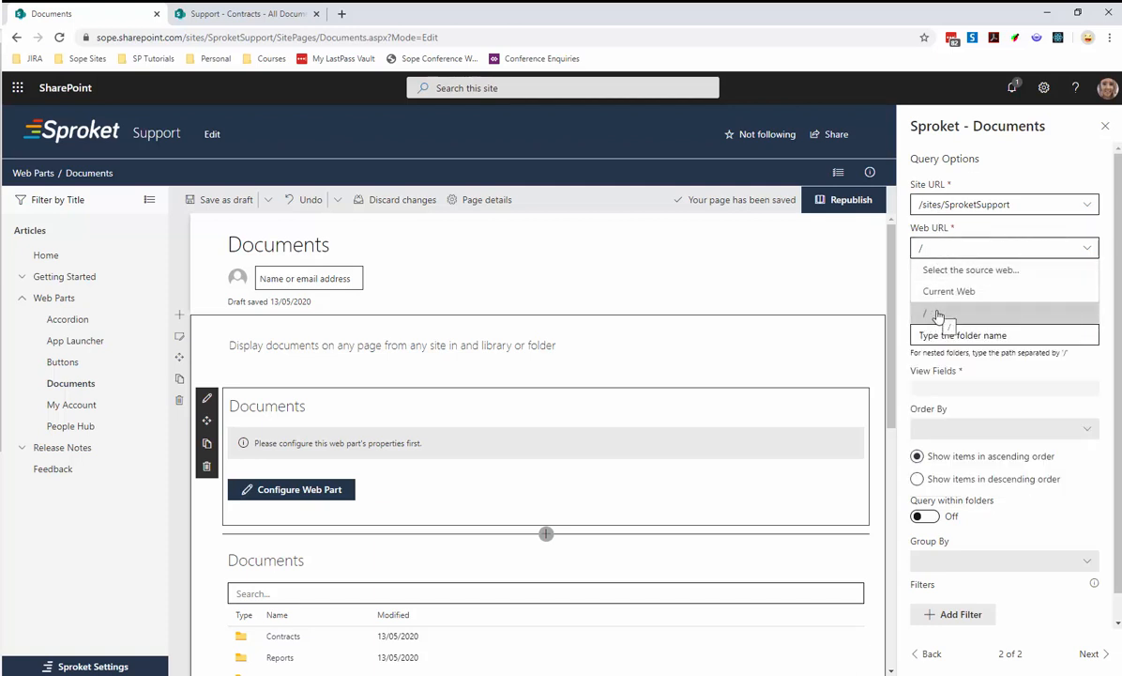
pyautogui.click(938, 315)
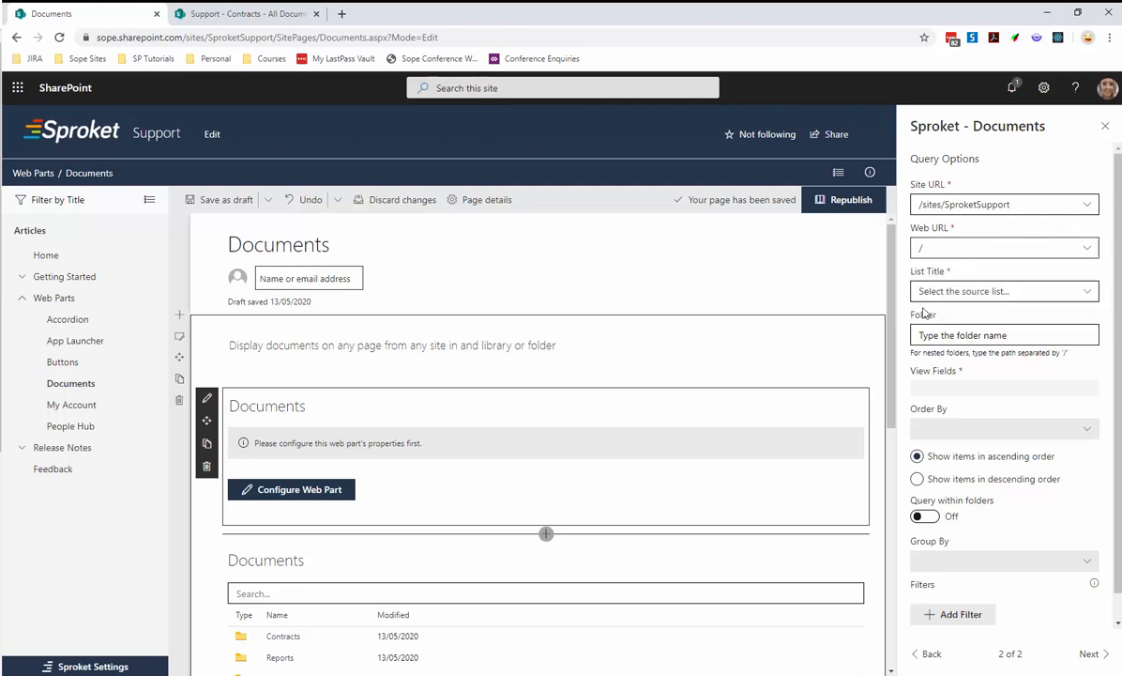
pyautogui.click(936, 298)
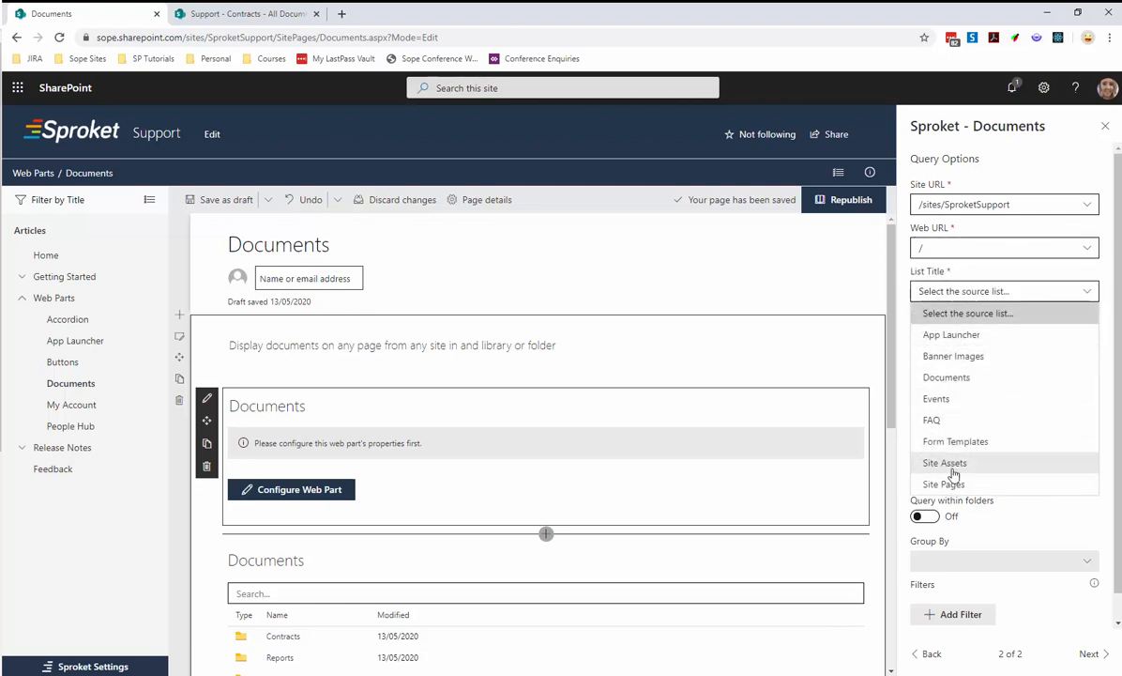
pyautogui.click(942, 379)
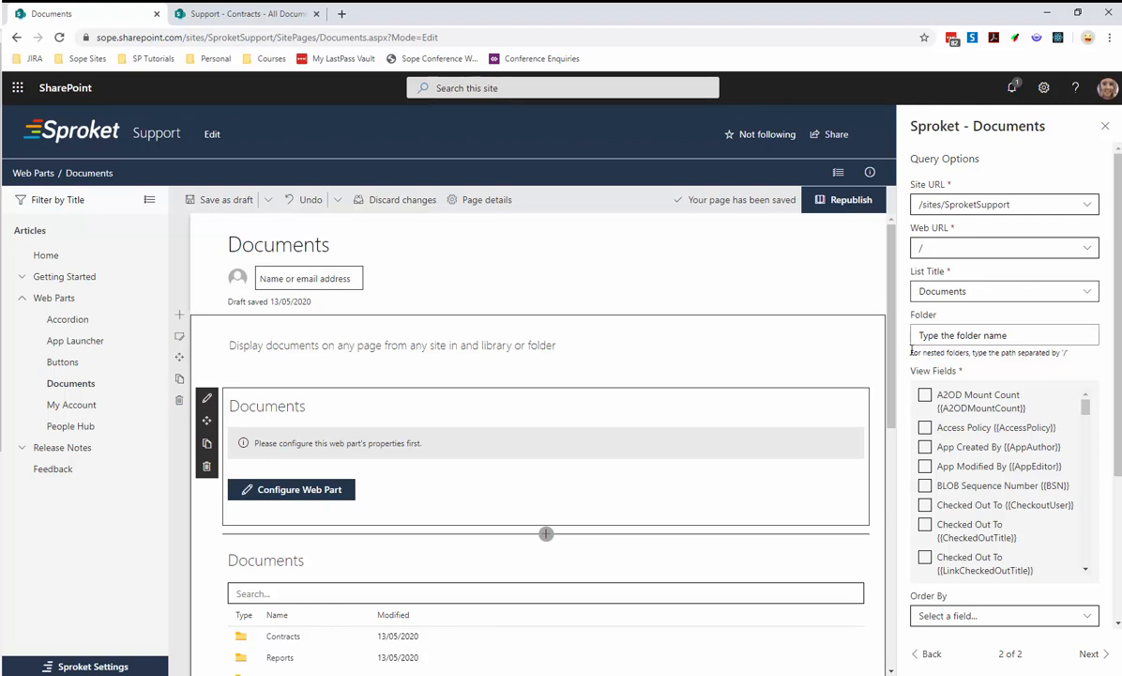
pyautogui.scroll(-2, 661, 531)
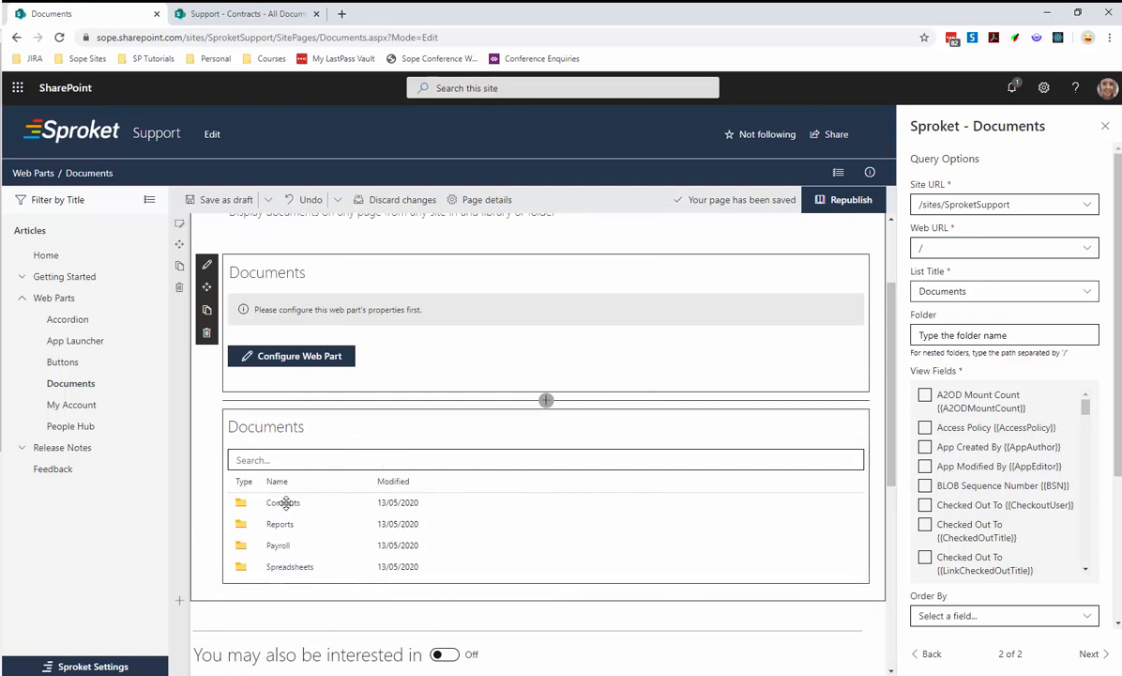
pyautogui.click(948, 338)
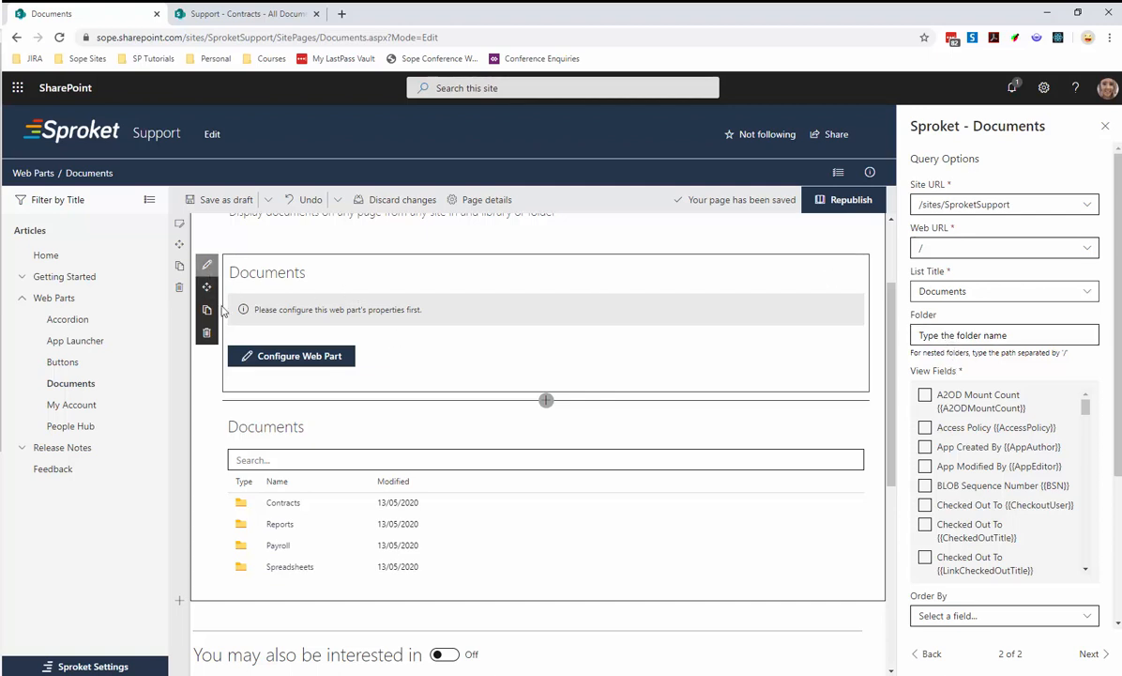
pyautogui.click(987, 429)
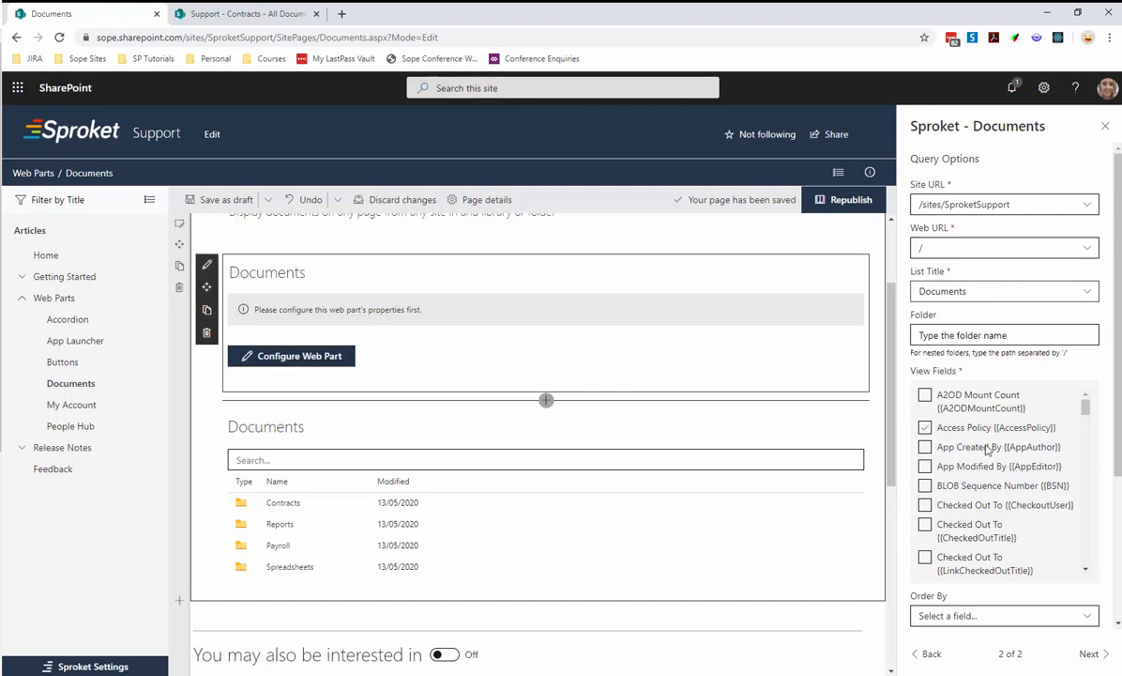
pyautogui.doubleClick(959, 373)
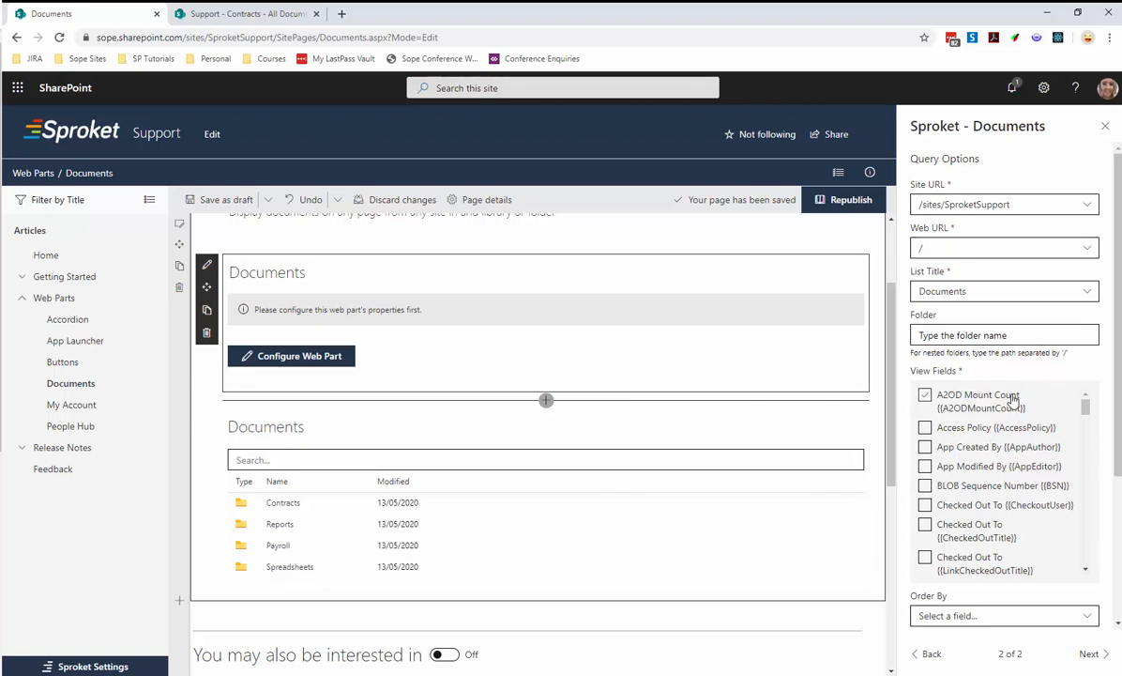
# - Include the Name {{FileLeafRef}} field in the web part's view fields
pyautogui.scroll(-1, 999, 454)
pyautogui.scroll(-4, 999, 453)
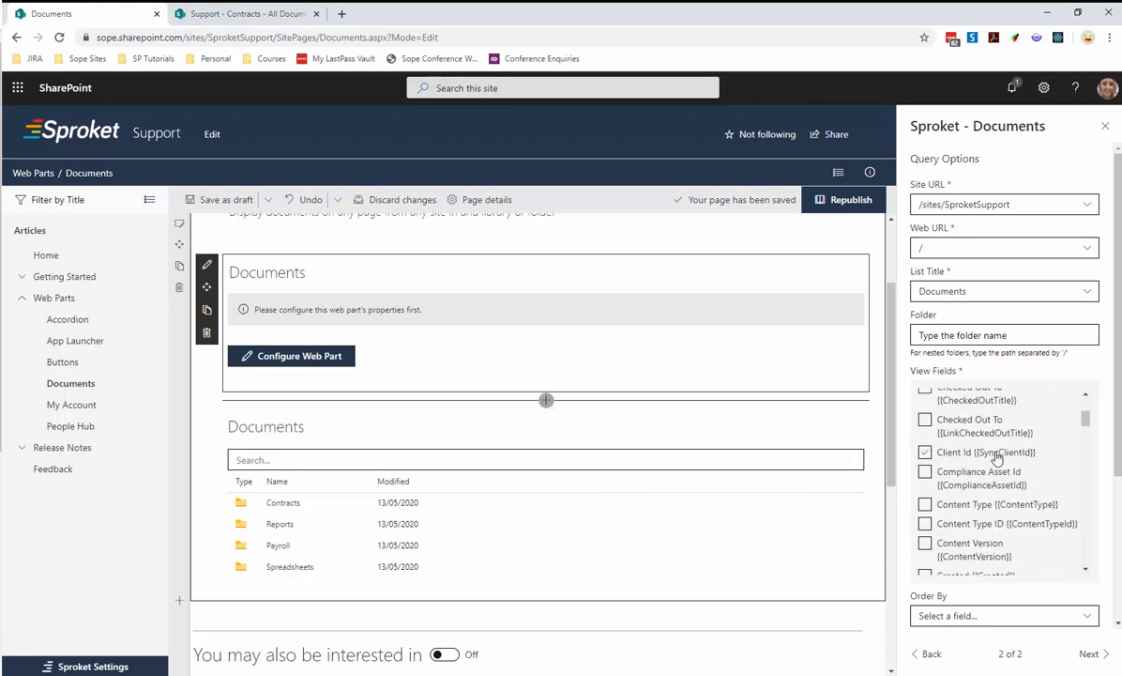
pyautogui.scroll(-1, 997, 460)
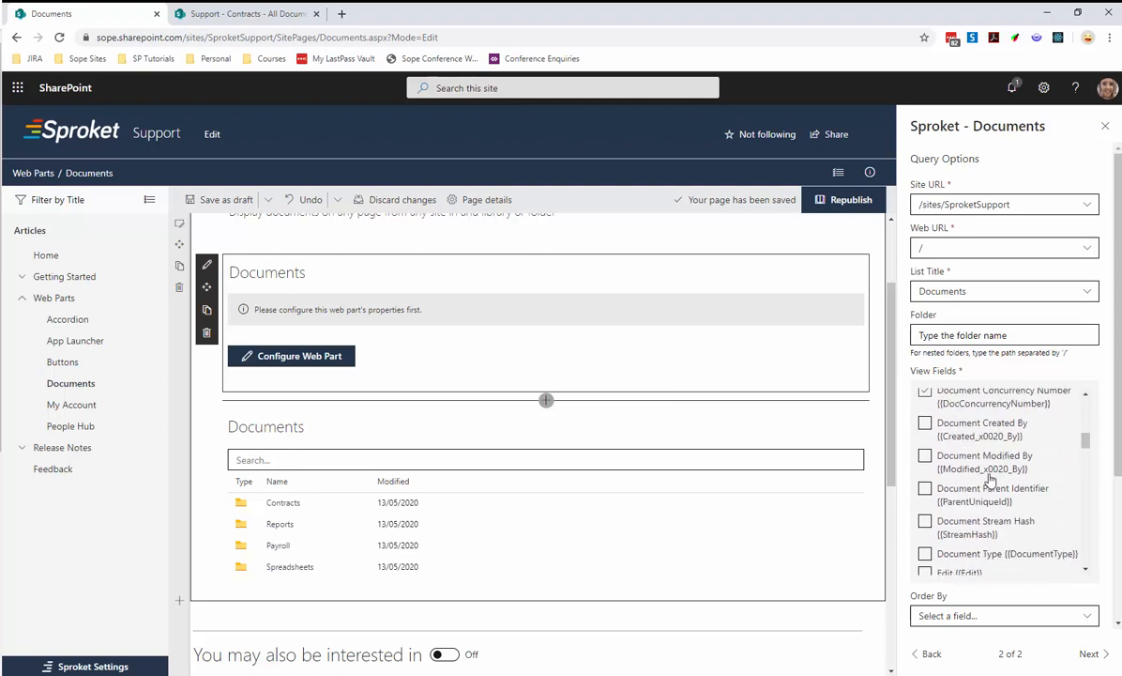
pyautogui.scroll(3, 997, 480)
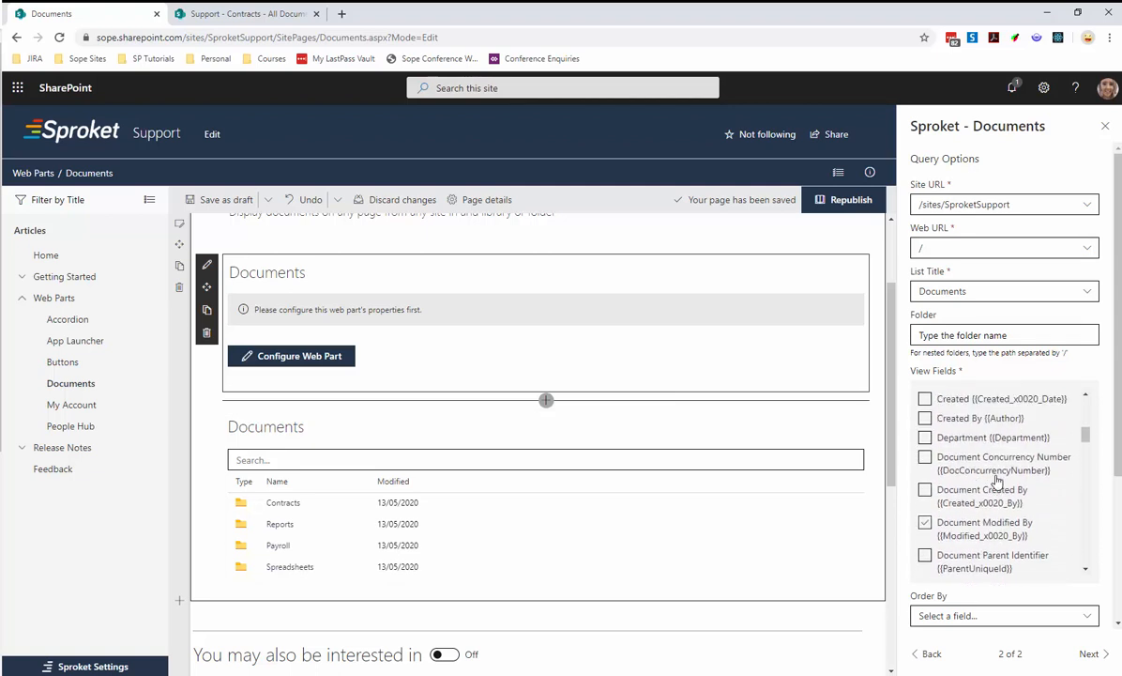
pyautogui.scroll(2, 999, 484)
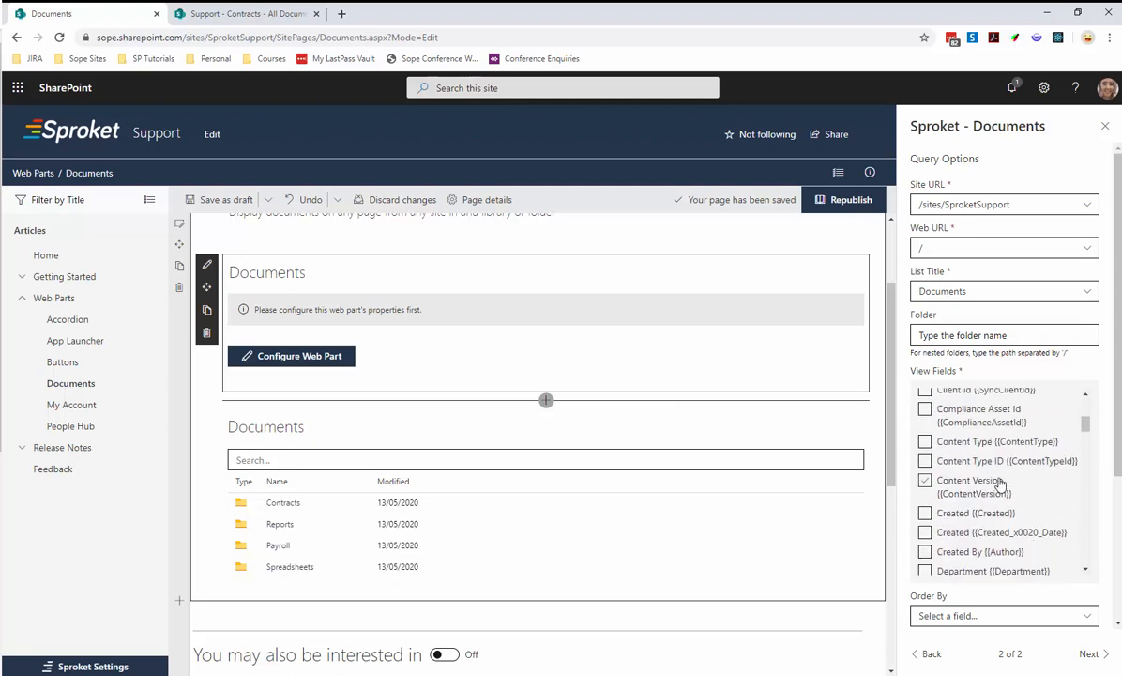
pyautogui.scroll(-5, 999, 483)
pyautogui.scroll(-6, 999, 483)
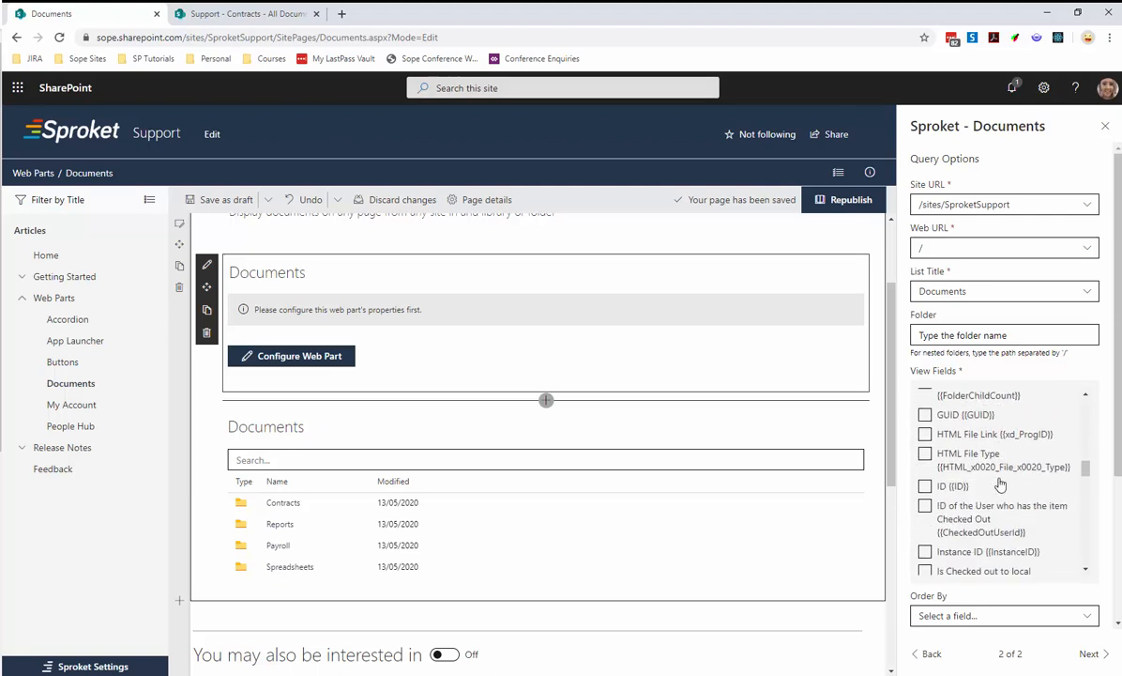
pyautogui.scroll(-3, 1000, 485)
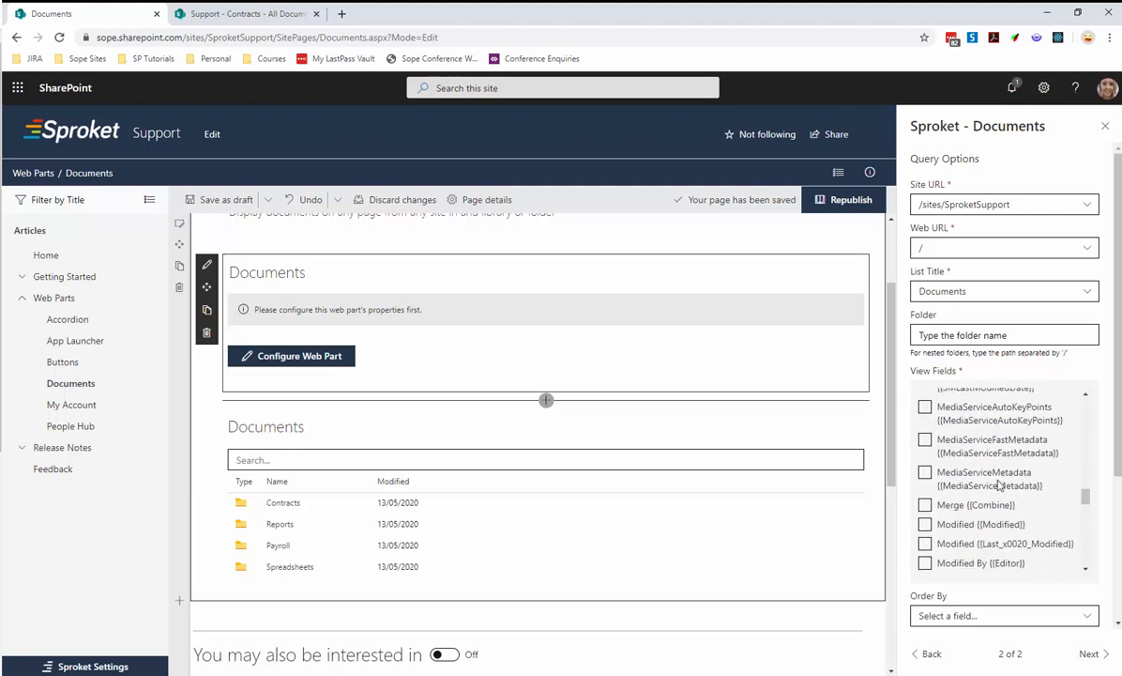
pyautogui.scroll(-2, 1000, 485)
pyautogui.scroll(1, 939, 460)
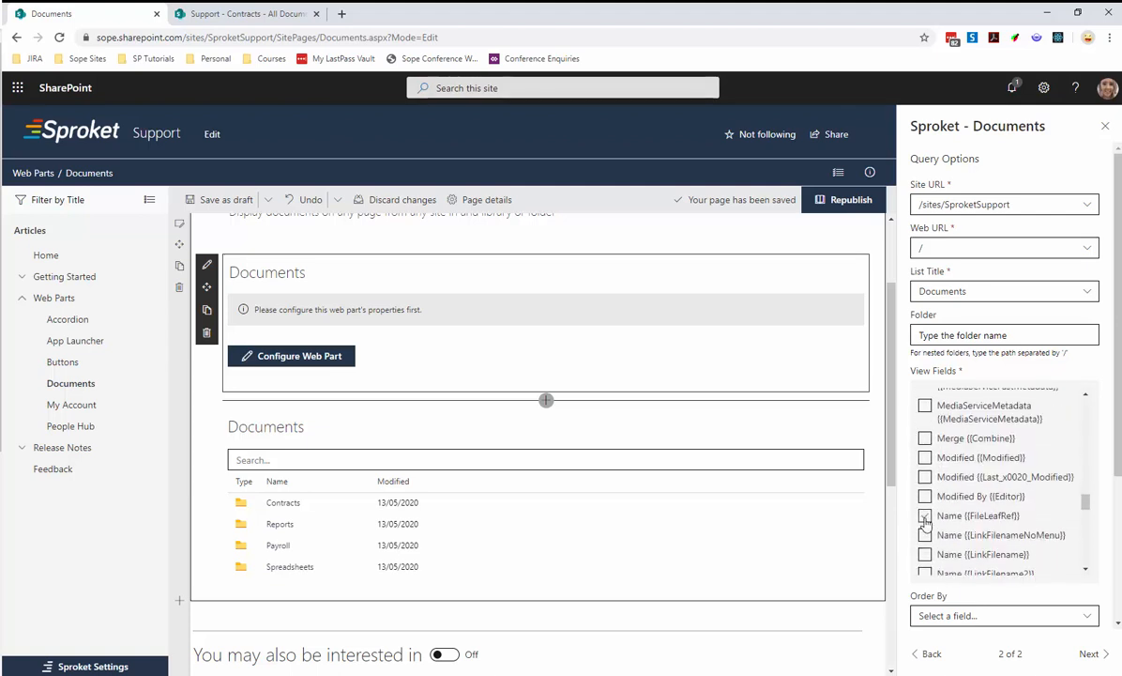
pyautogui.click(925, 518)
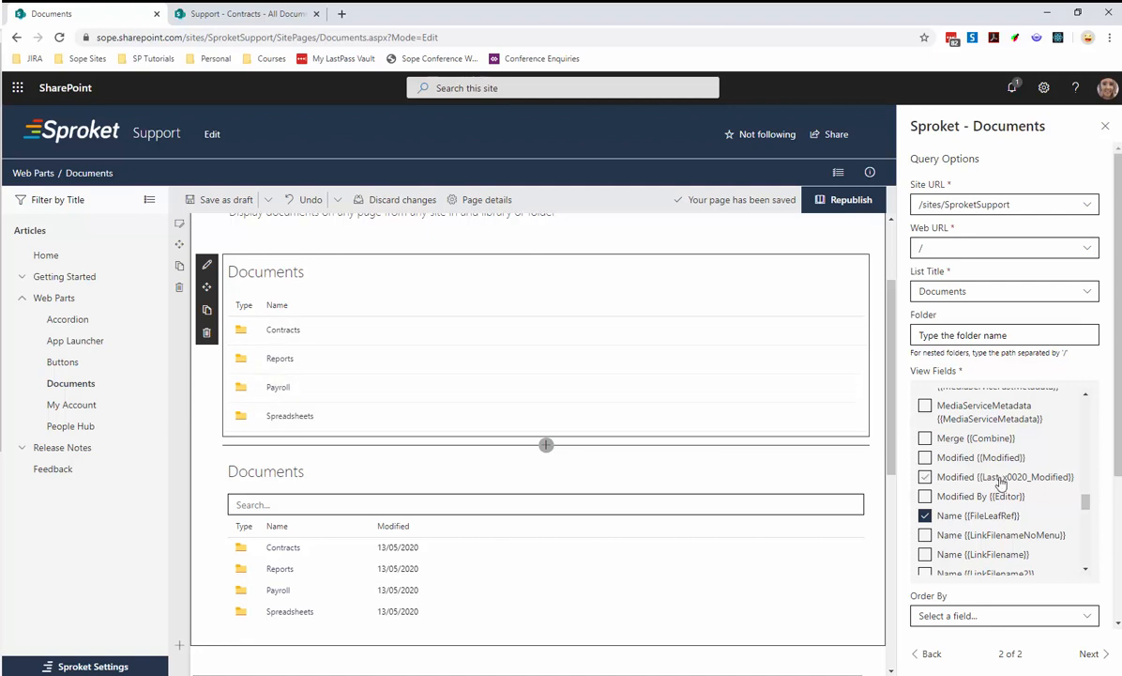
# - Add the Modified {{Modified}} and Modified By {{Editor}} fields to the web part's view fields
pyautogui.scroll(-1, 910, 495)
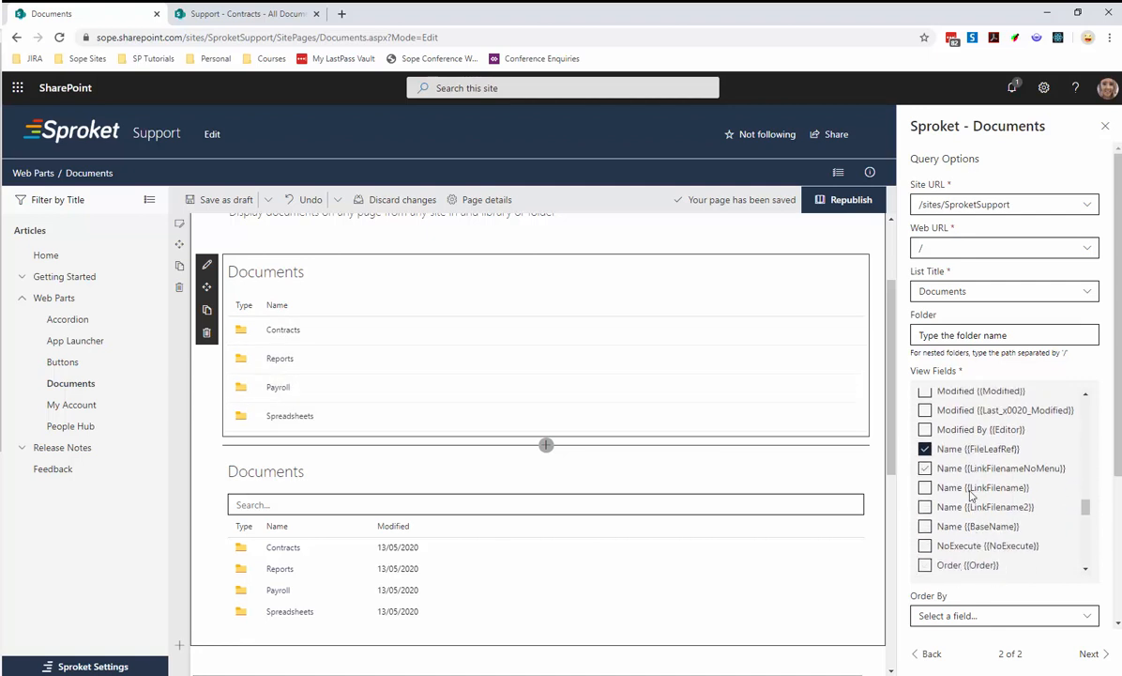
pyautogui.scroll(1, 980, 493)
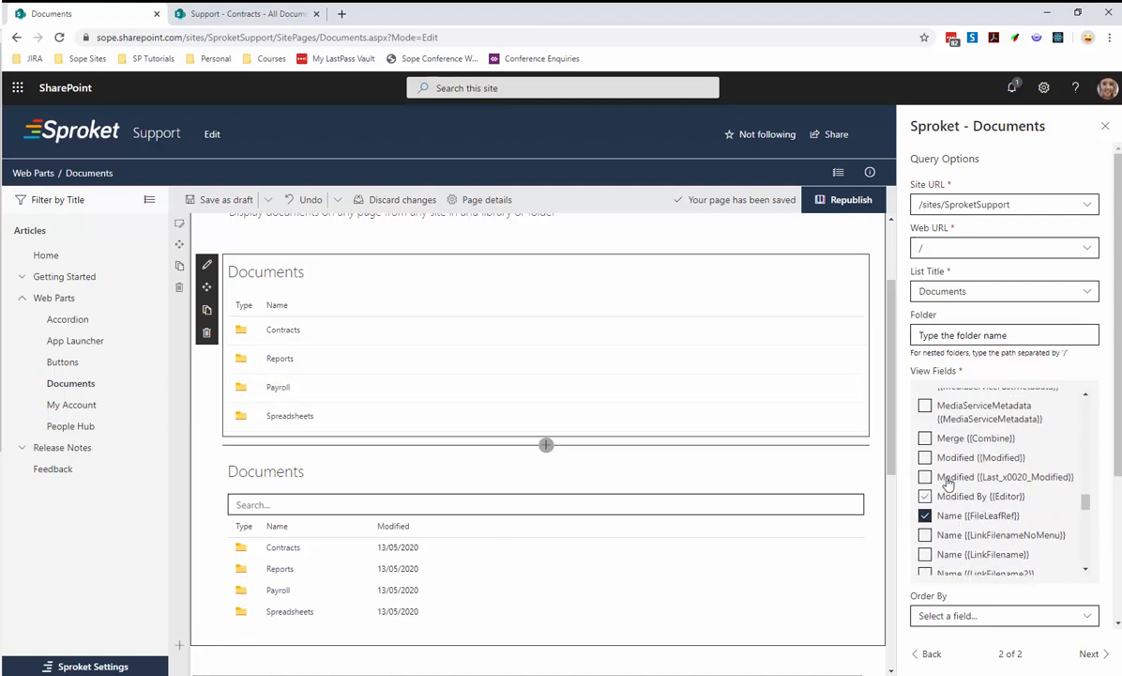
pyautogui.click(925, 457)
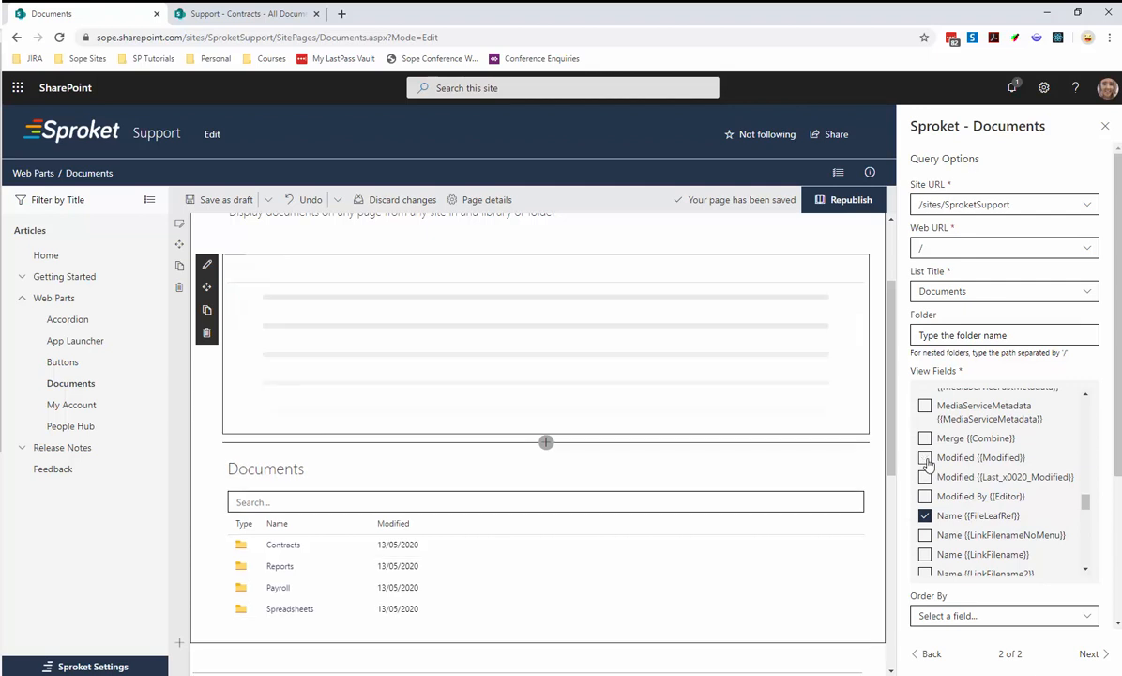
pyautogui.click(925, 497)
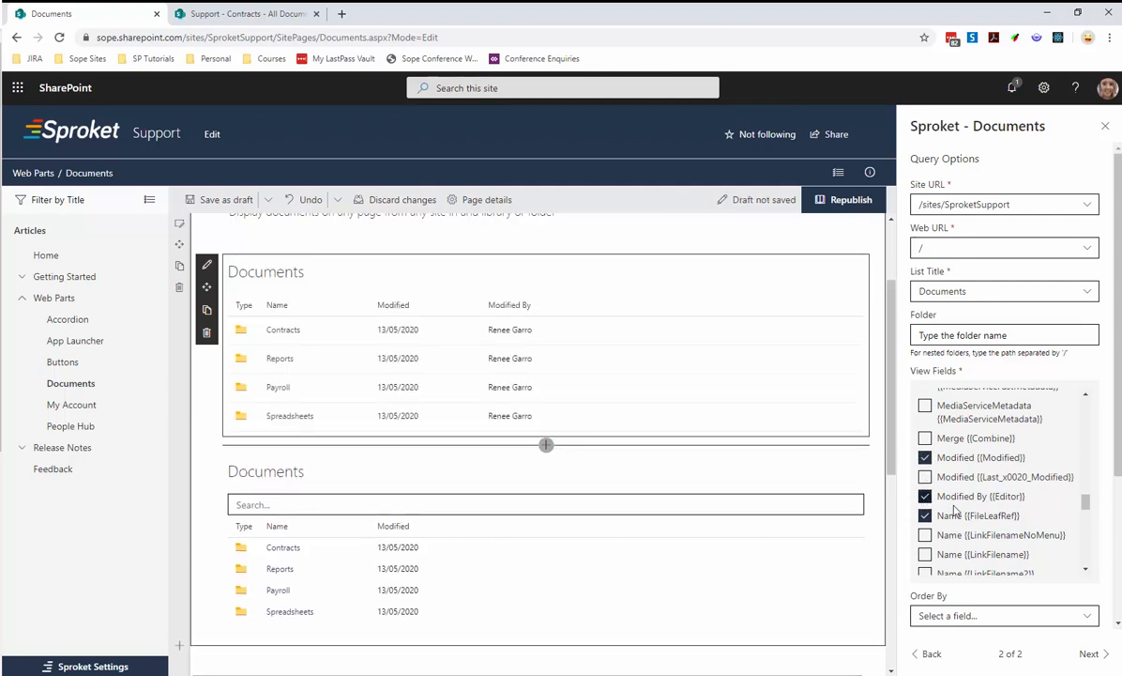
# - Add Document Type {{DocumentType}} to the view fields and take it out again
pyautogui.scroll(5, 957, 508)
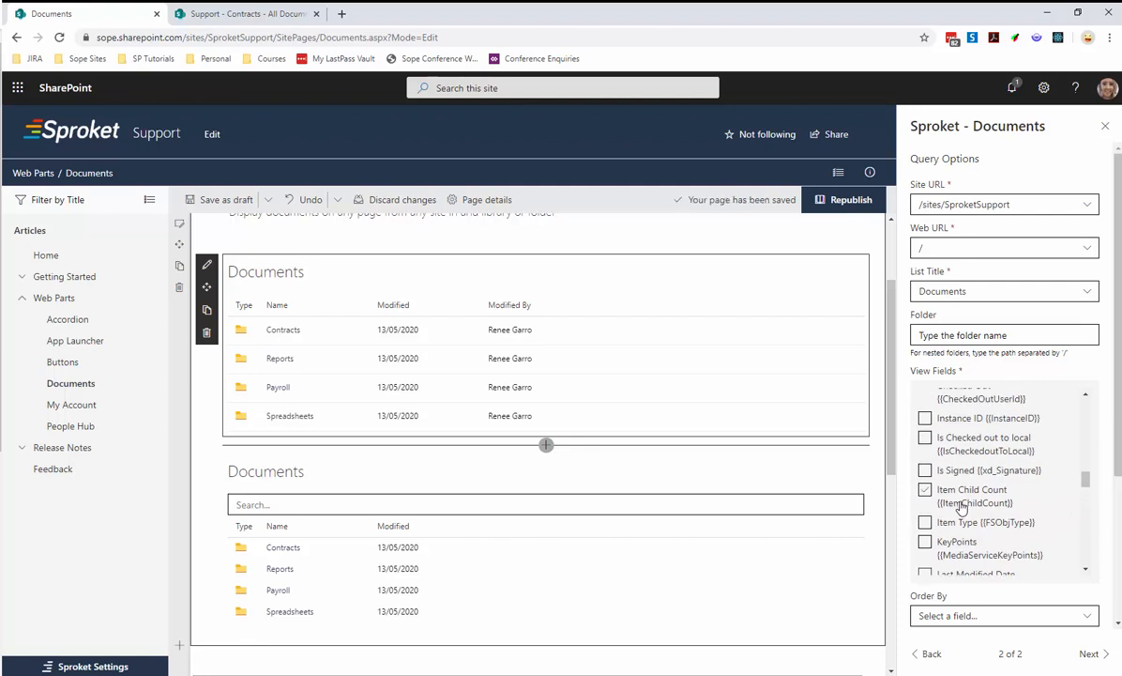
pyautogui.scroll(5, 961, 507)
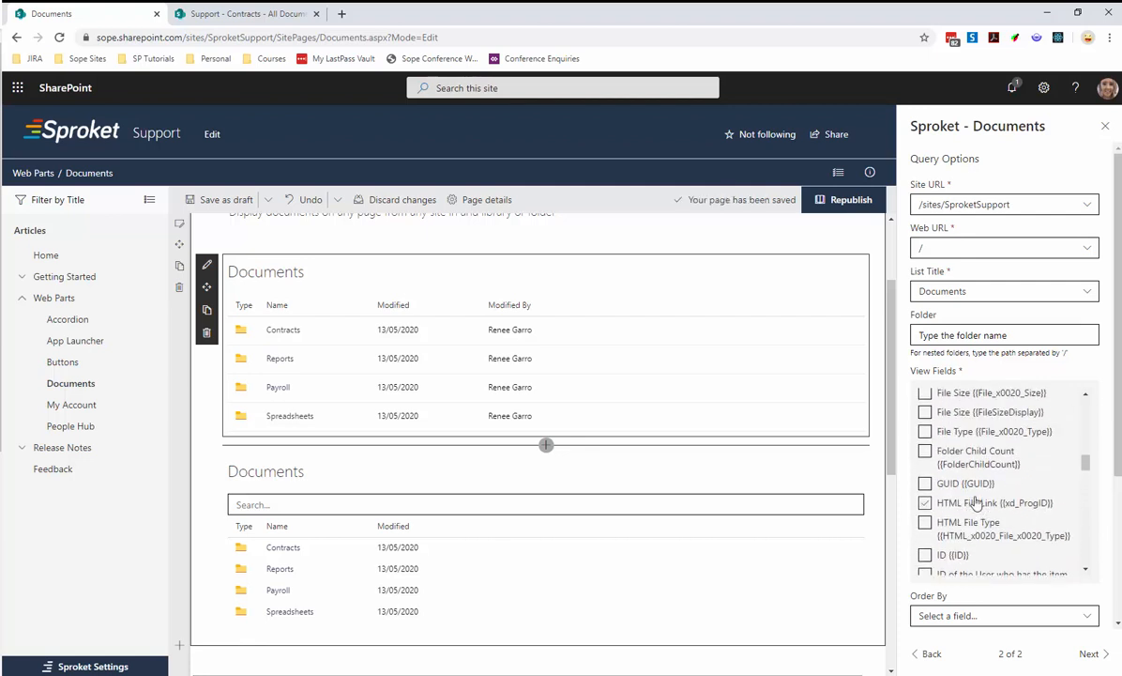
pyautogui.scroll(5, 967, 502)
pyautogui.click(925, 487)
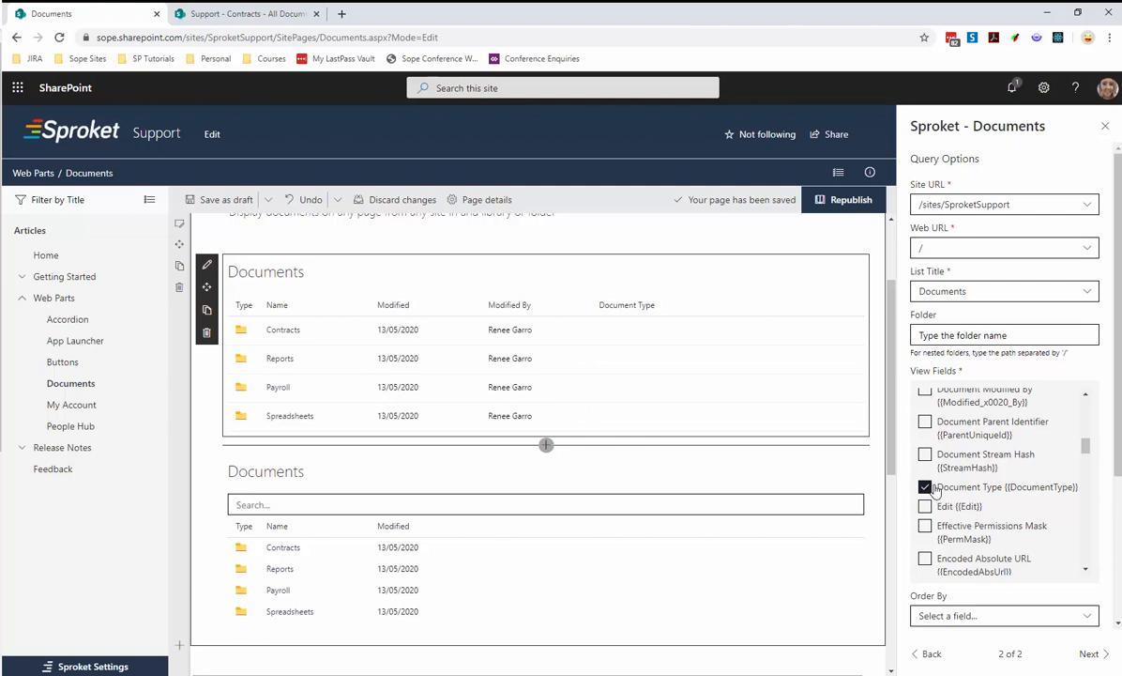
pyautogui.scroll(-1, 934, 490)
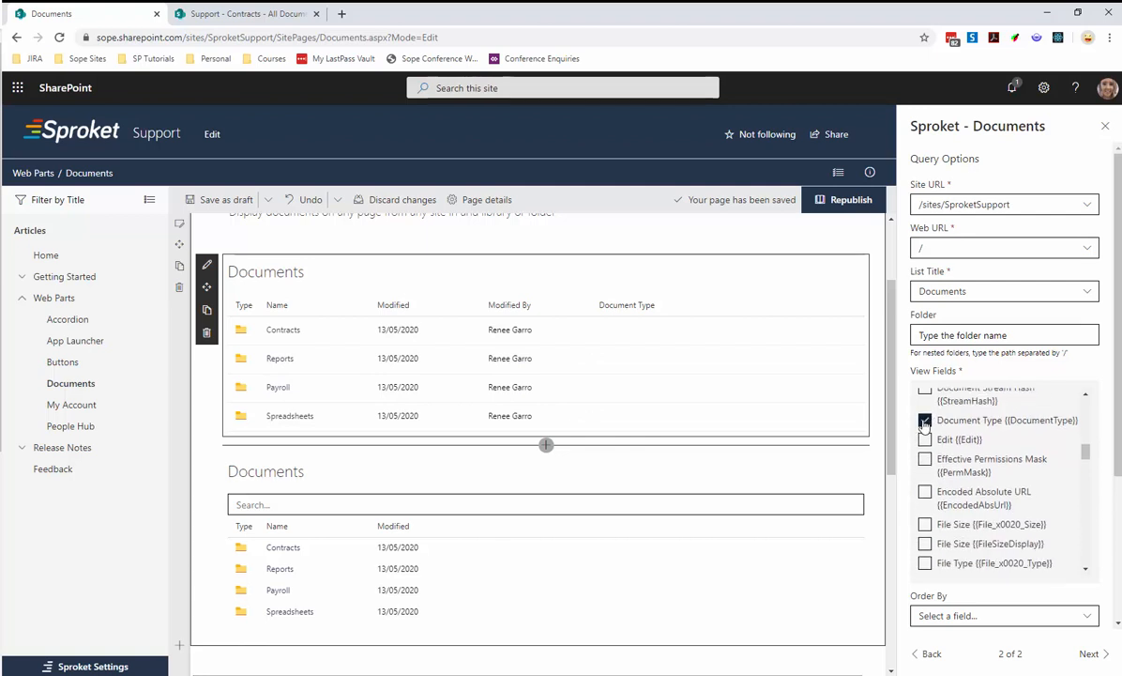
pyautogui.click(925, 421)
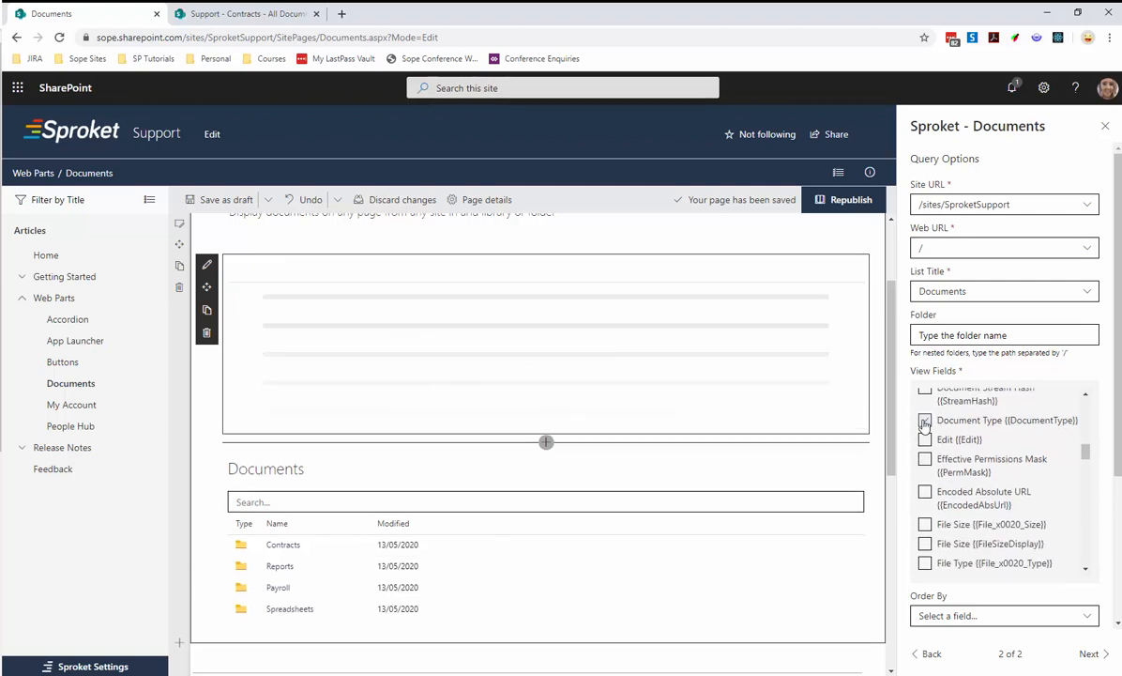
# - Remove the Modified By {{Editor}} field from the web part's view fields
pyautogui.scroll(-3, 926, 441)
pyautogui.scroll(-6, 925, 460)
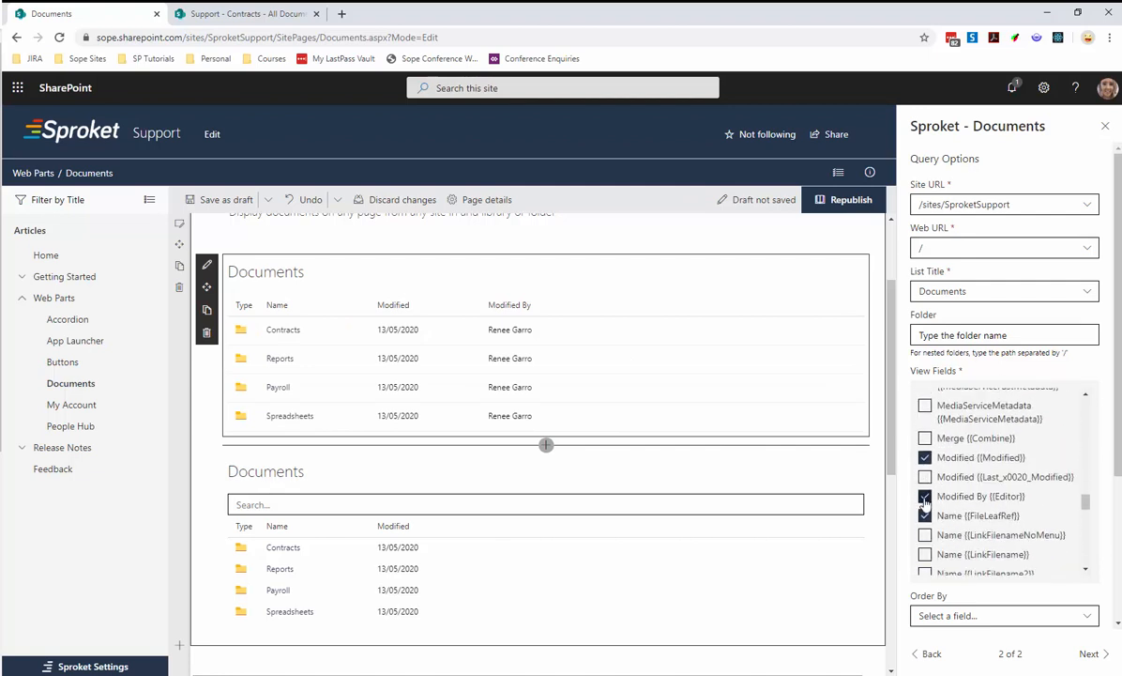
pyautogui.click(925, 497)
# - Add the Document Type {{DocumentType}} field to the web part's view fields
pyautogui.scroll(4, 925, 483)
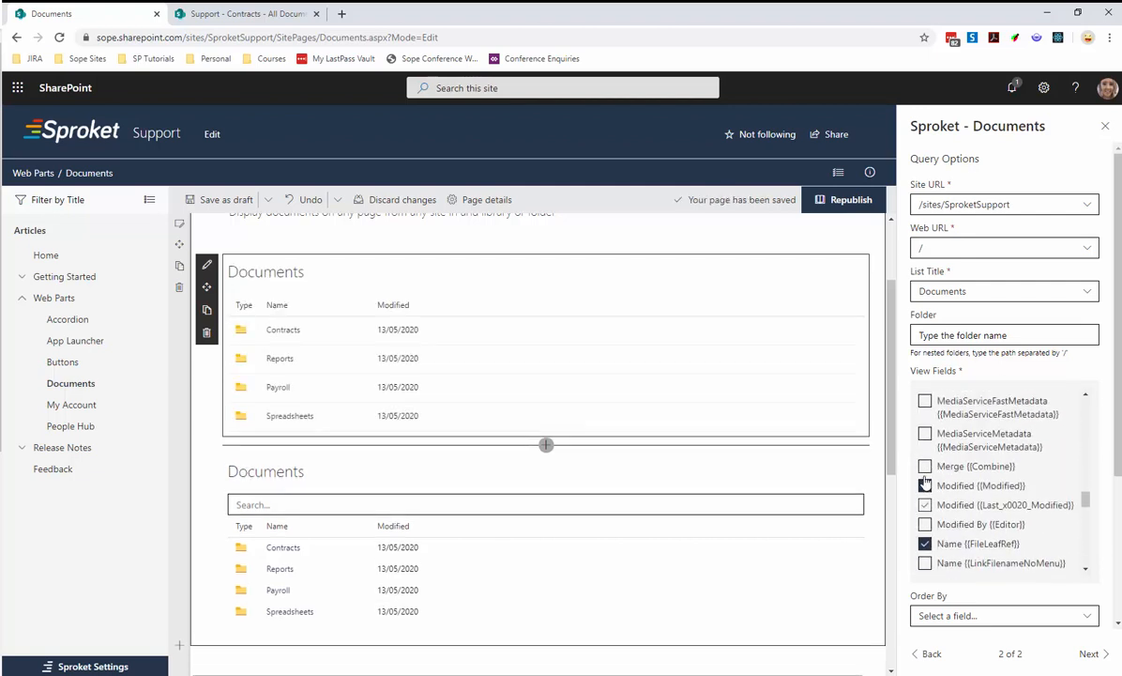
pyautogui.scroll(5, 925, 481)
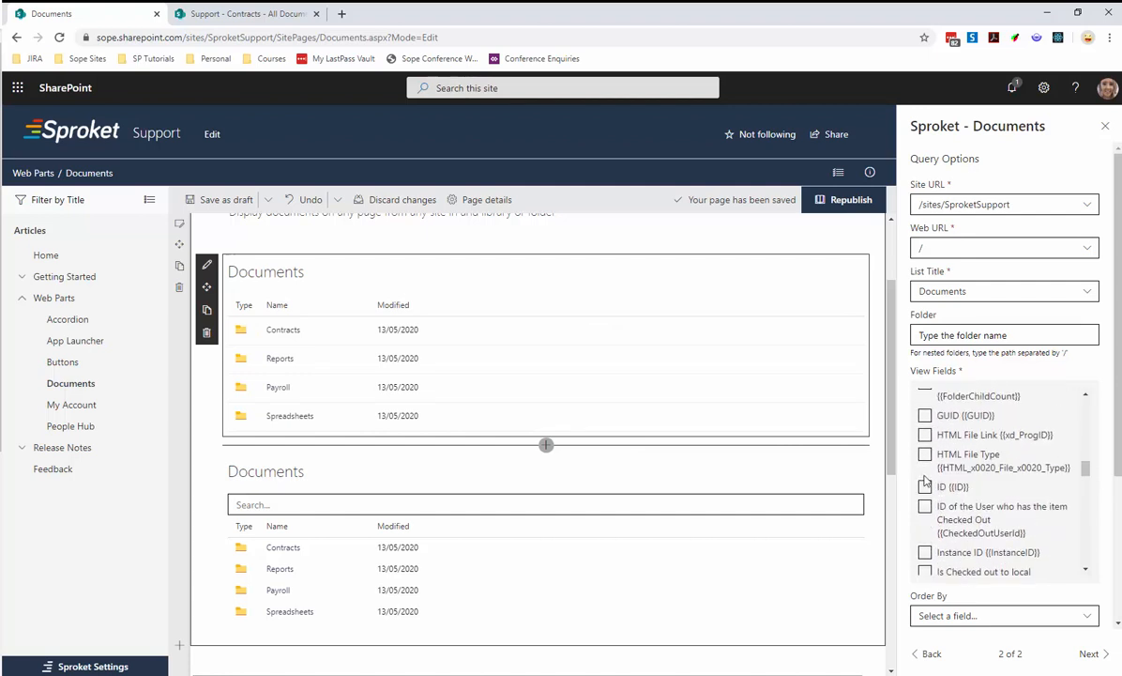
pyautogui.scroll(4, 925, 482)
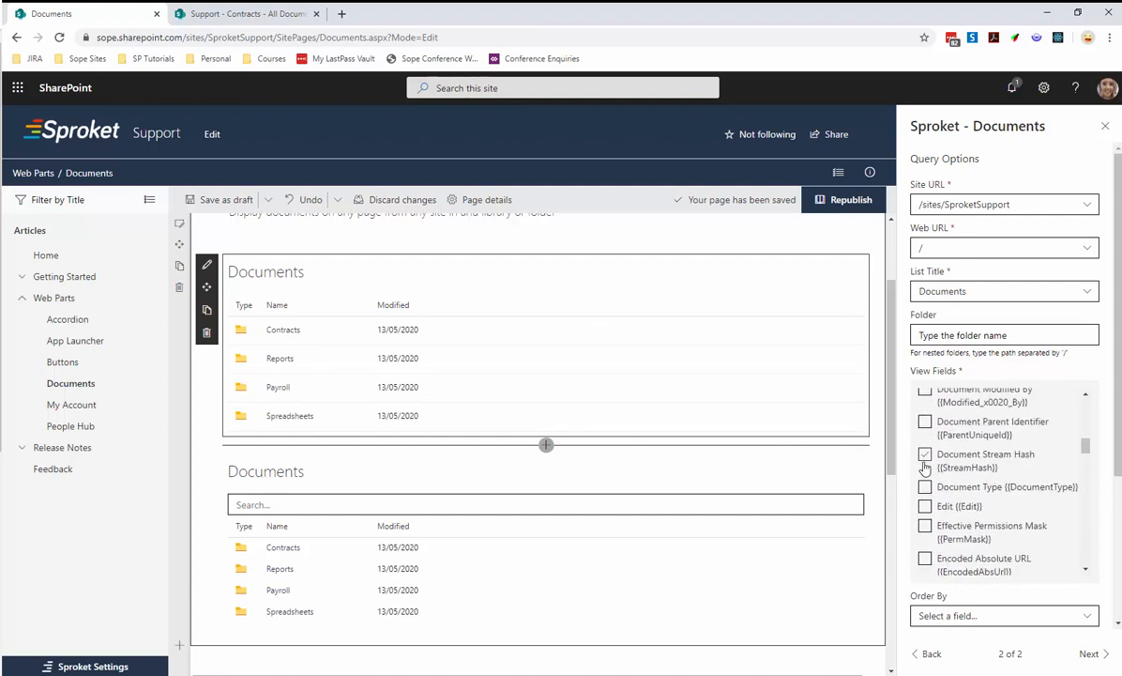
pyautogui.scroll(2, 926, 466)
pyautogui.click(925, 553)
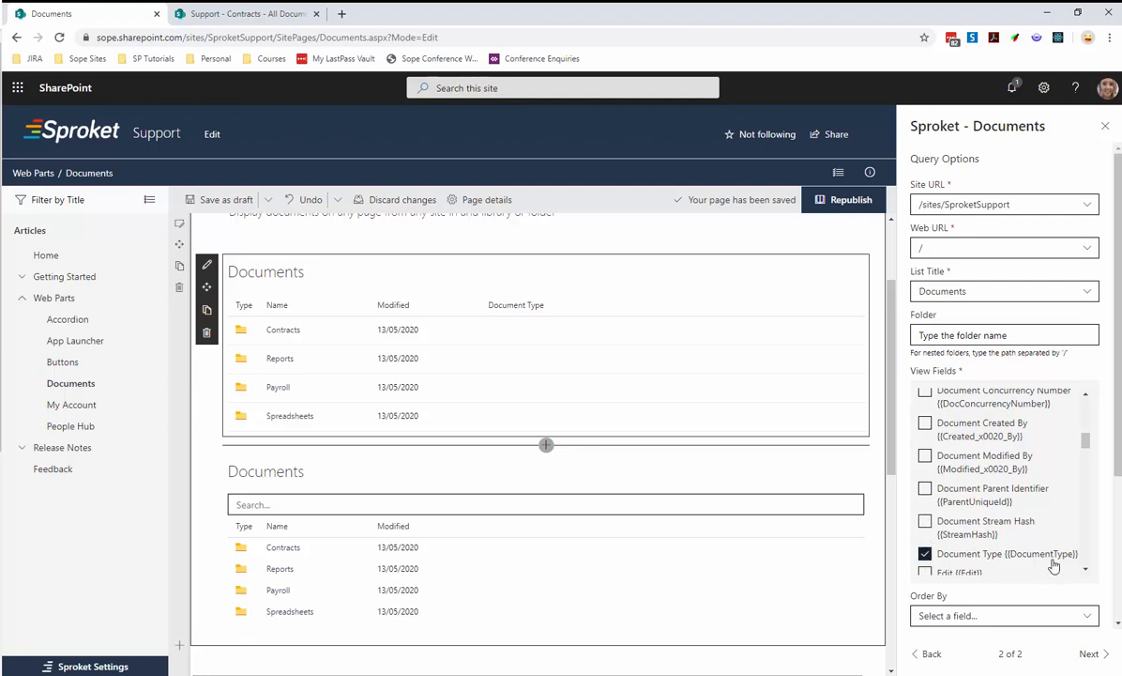
# - Order the web part's documents by the Name {{FileLeafRef}} field
pyautogui.scroll(-3, 1052, 563)
pyautogui.scroll(-3, 1077, 572)
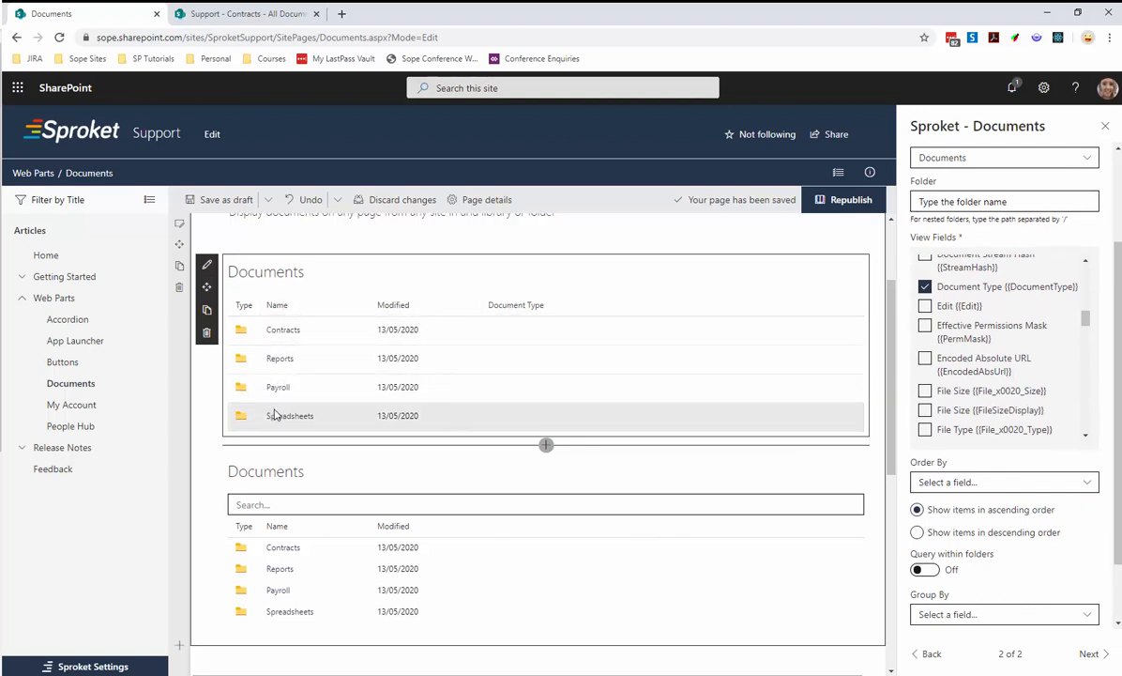
pyautogui.click(986, 483)
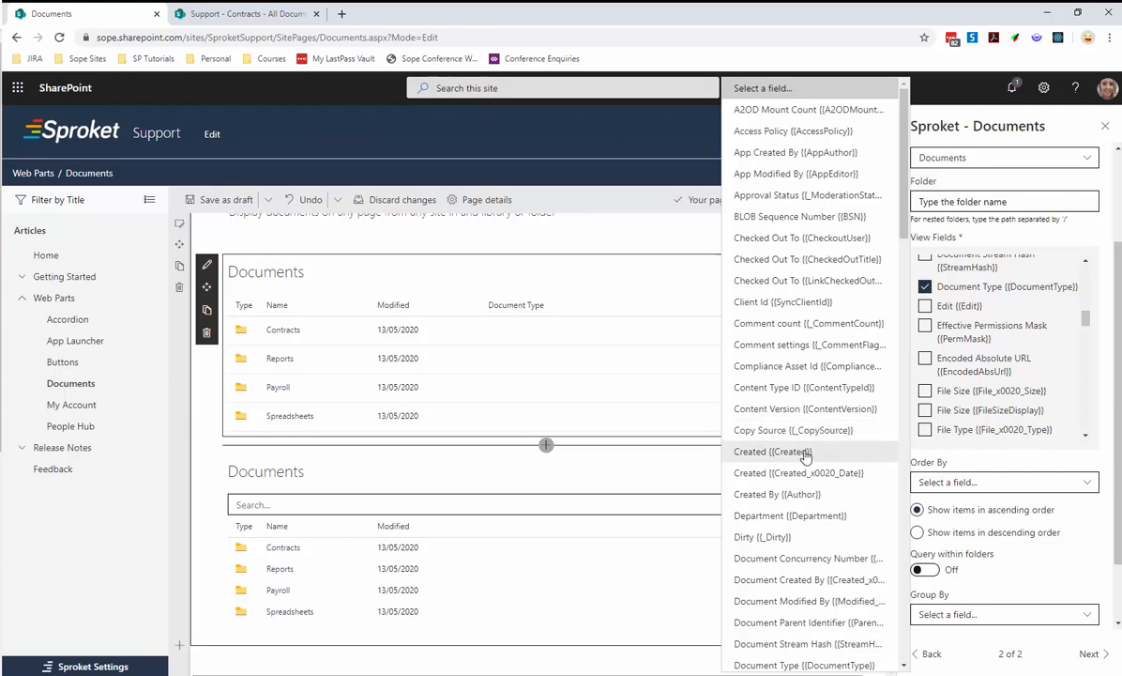
pyautogui.scroll(-8, 812, 442)
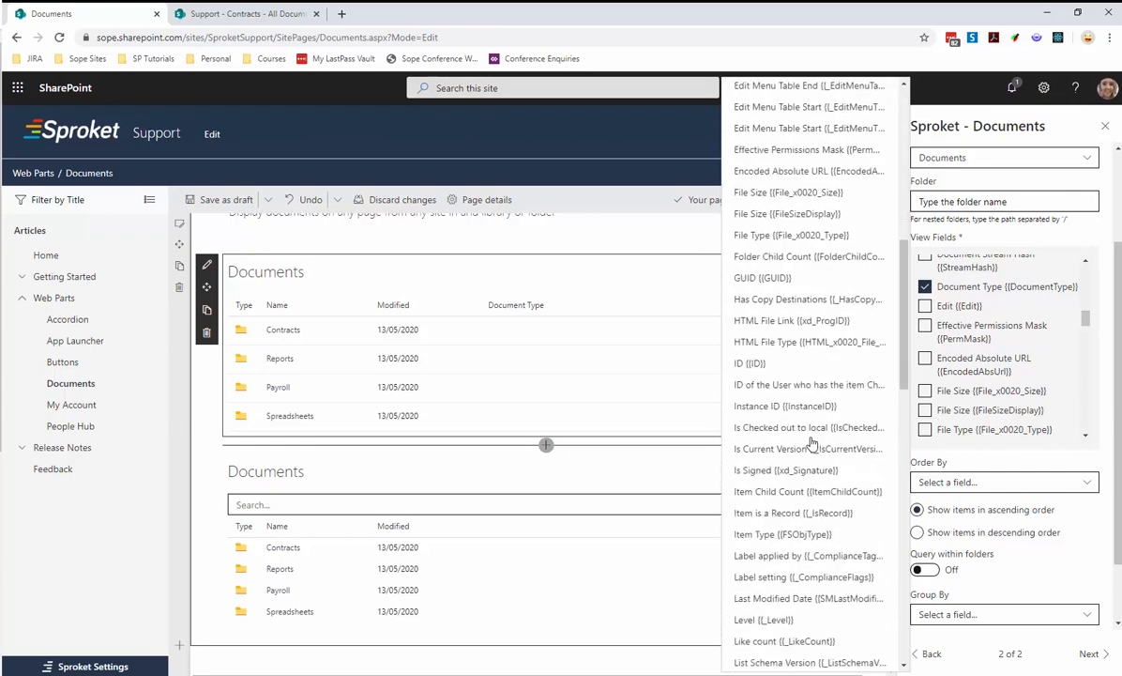
pyautogui.scroll(-3, 811, 443)
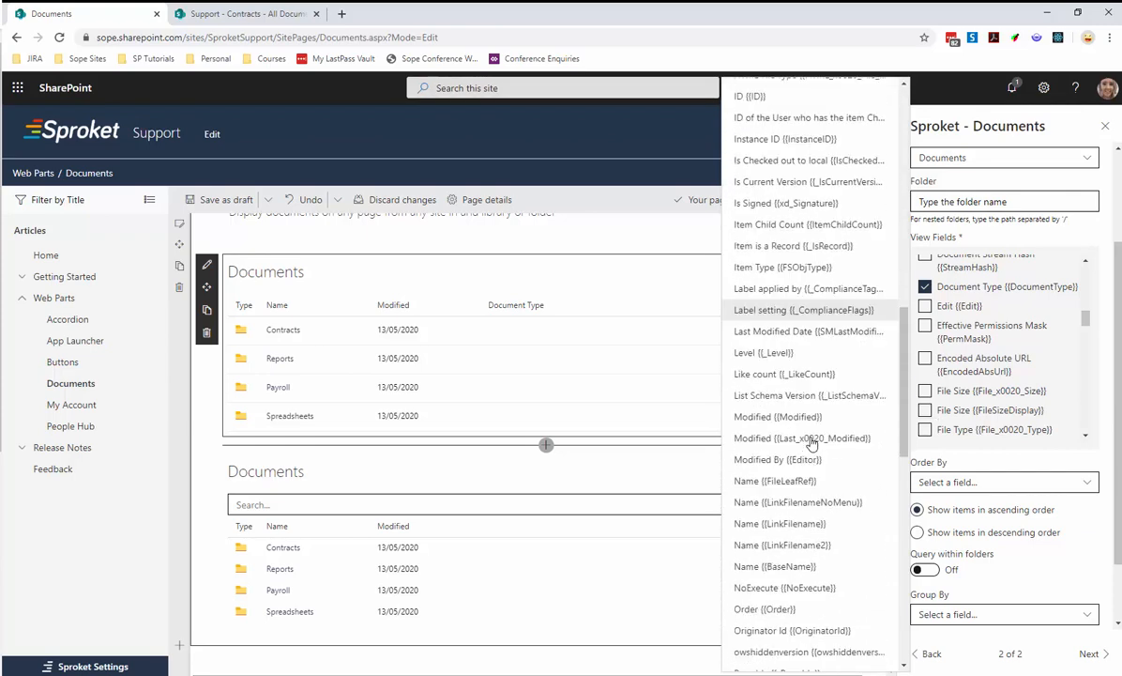
pyautogui.click(751, 480)
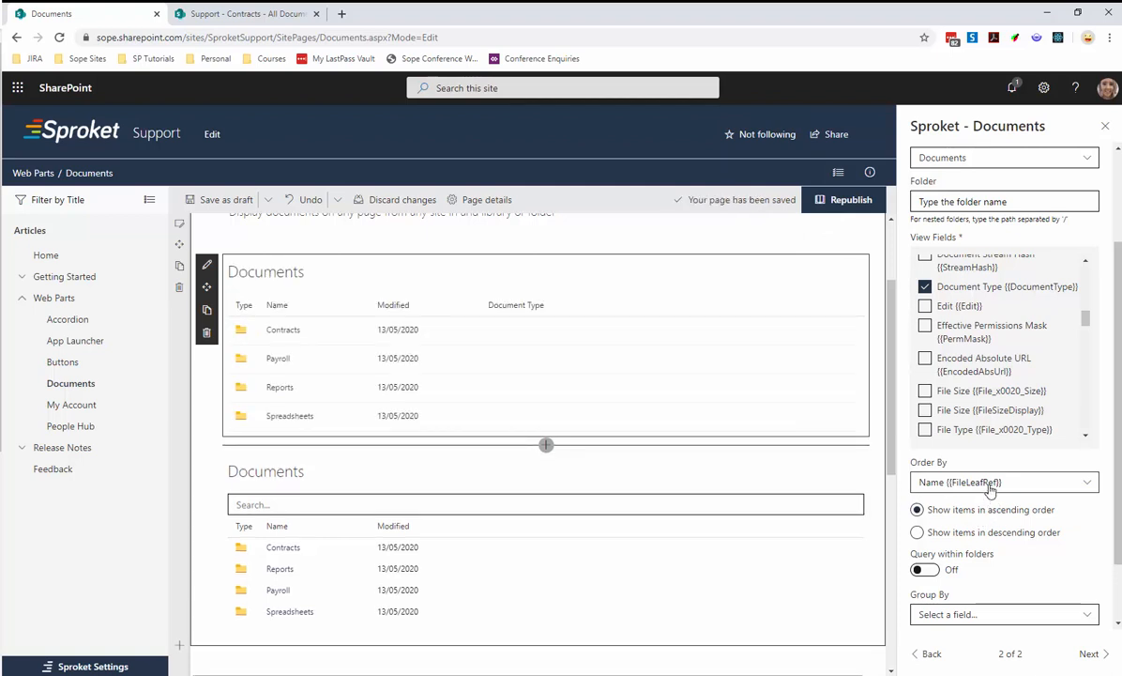
# - Order the web part's items by Modified {{Modified}} and show them in descending order
pyautogui.click(990, 484)
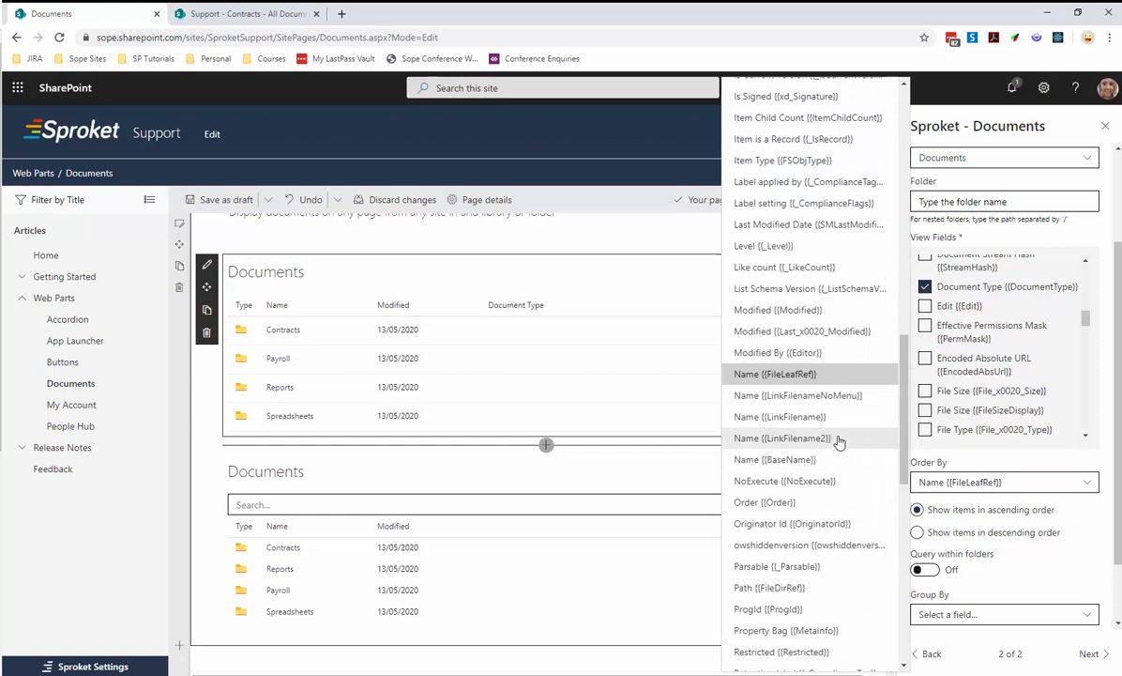
pyautogui.click(779, 310)
pyautogui.click(917, 532)
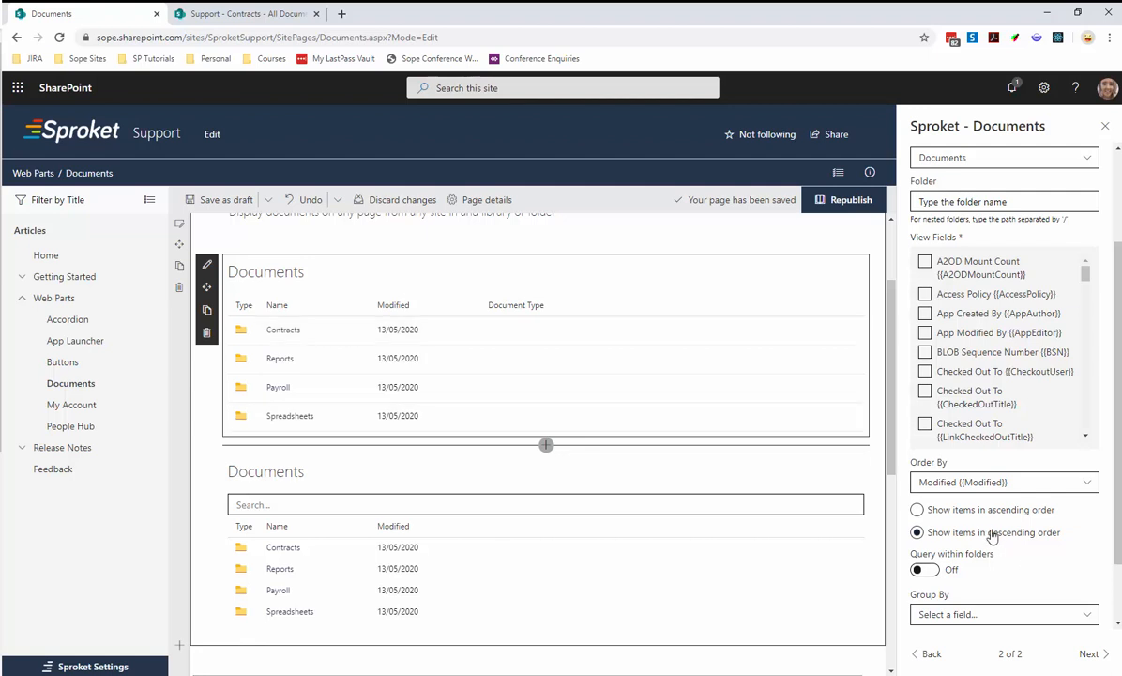
# - Enable querying within folders and turn off the display of folders in the web part
pyautogui.scroll(-2, 1046, 540)
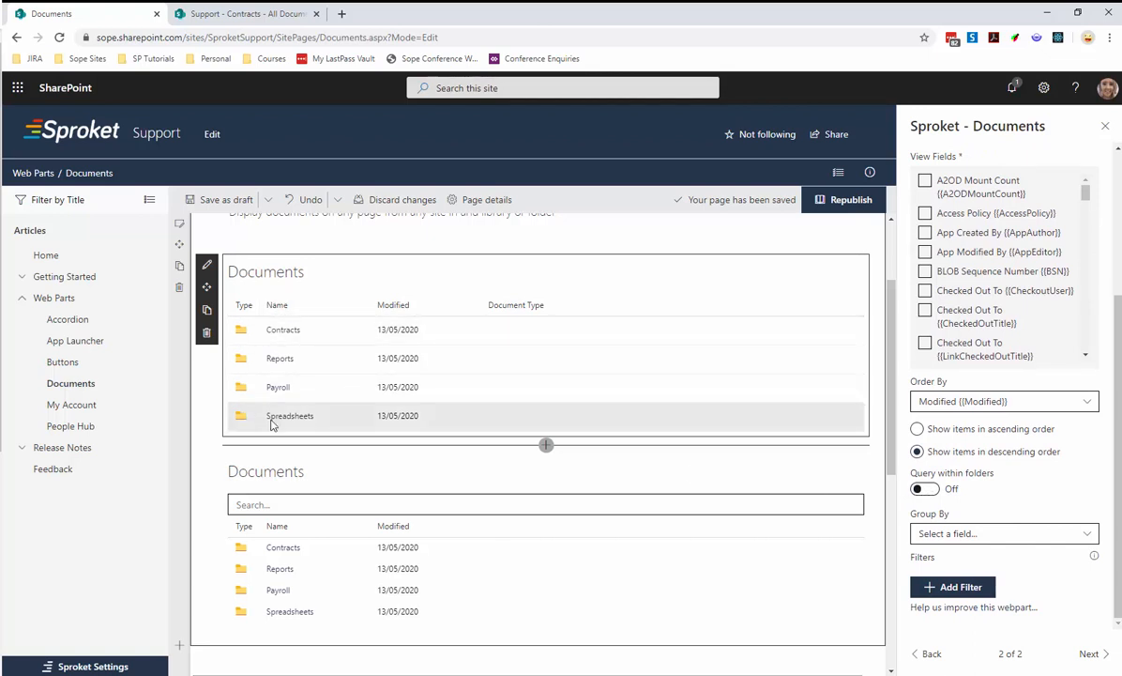
pyautogui.click(925, 490)
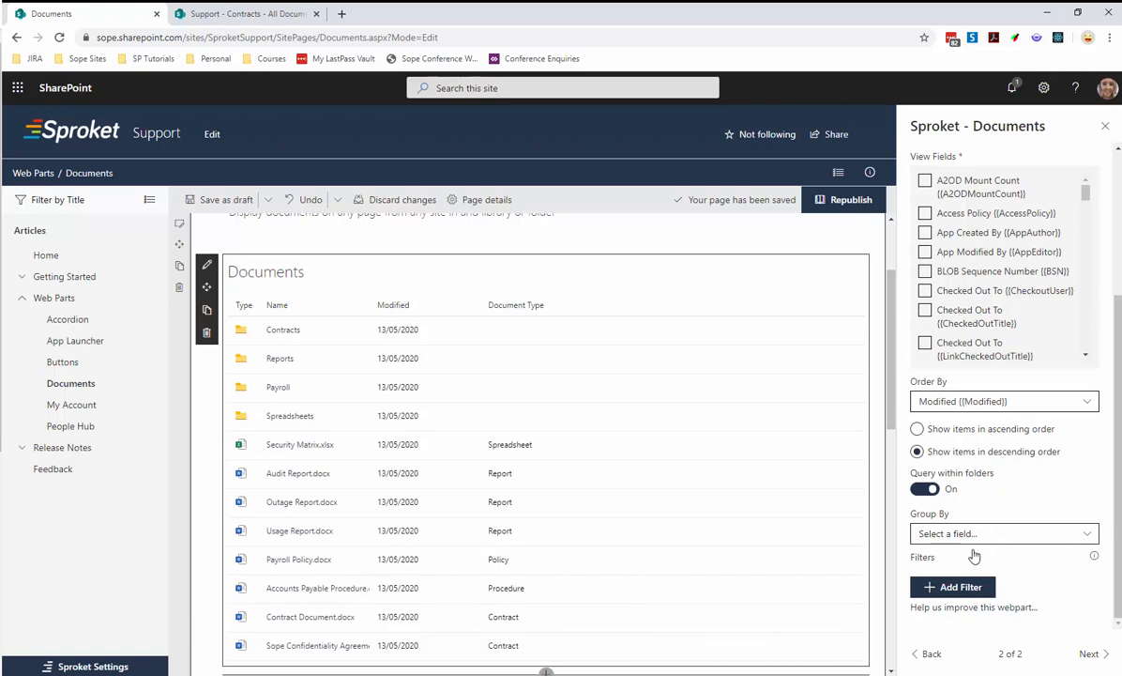
pyautogui.click(929, 655)
pyautogui.click(927, 413)
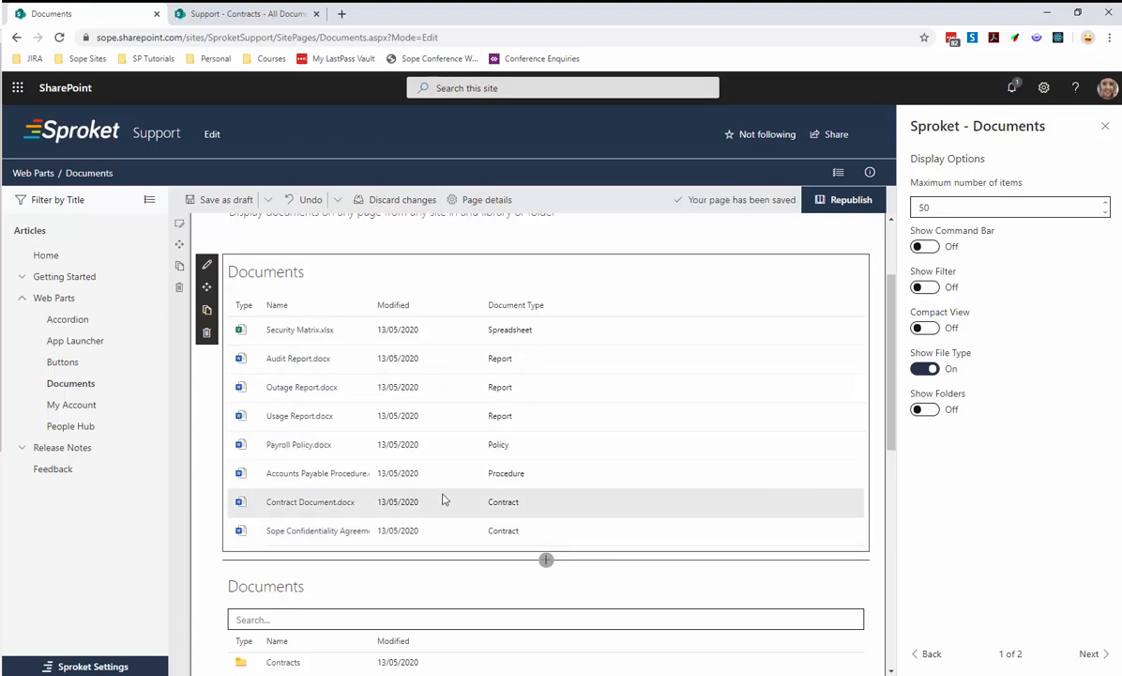
# - Group the web part's documents by the Document Type {{DocumentType}} field
pyautogui.click(1089, 655)
pyautogui.scroll(-3, 1088, 595)
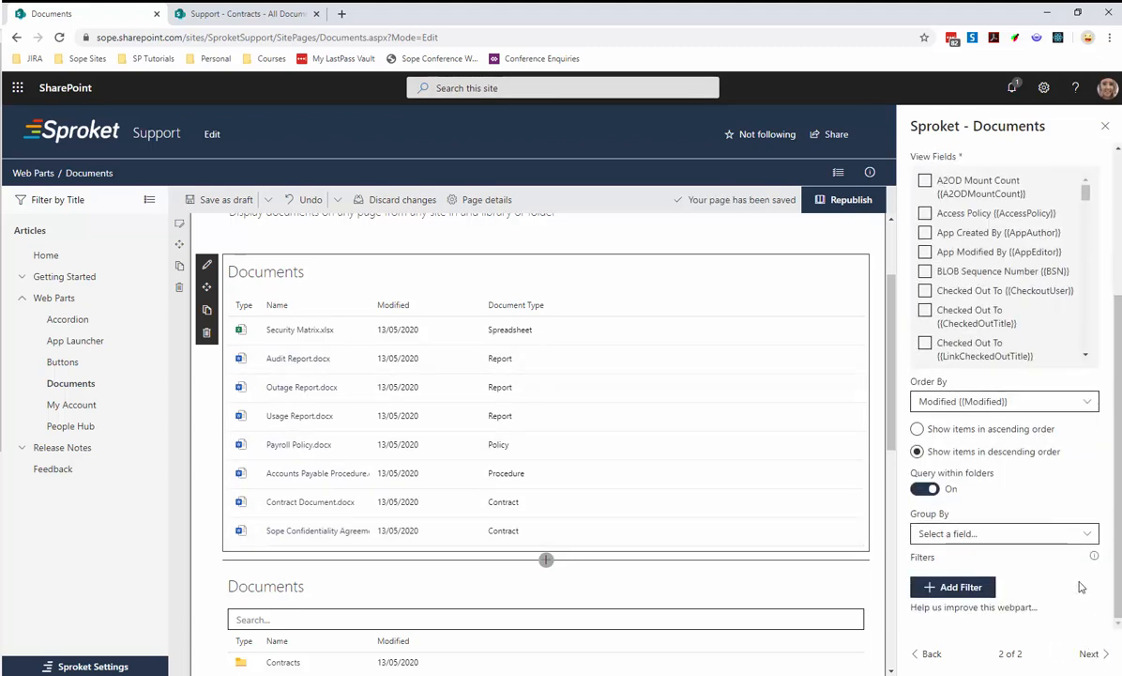
pyautogui.click(957, 534)
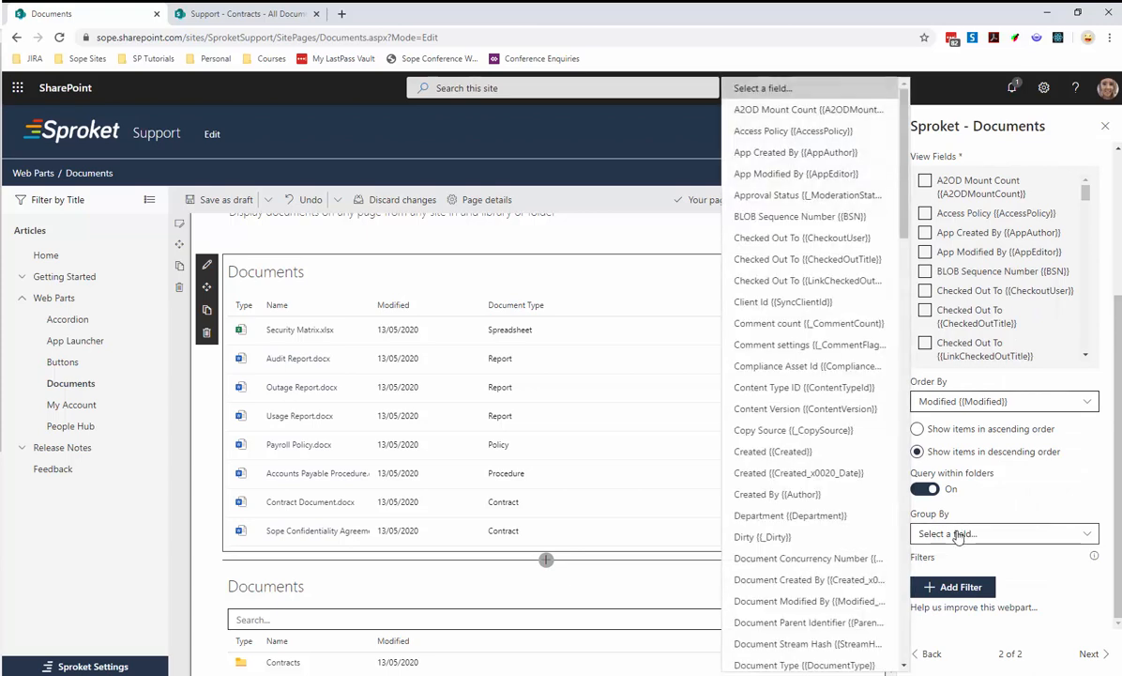
pyautogui.scroll(-5, 826, 460)
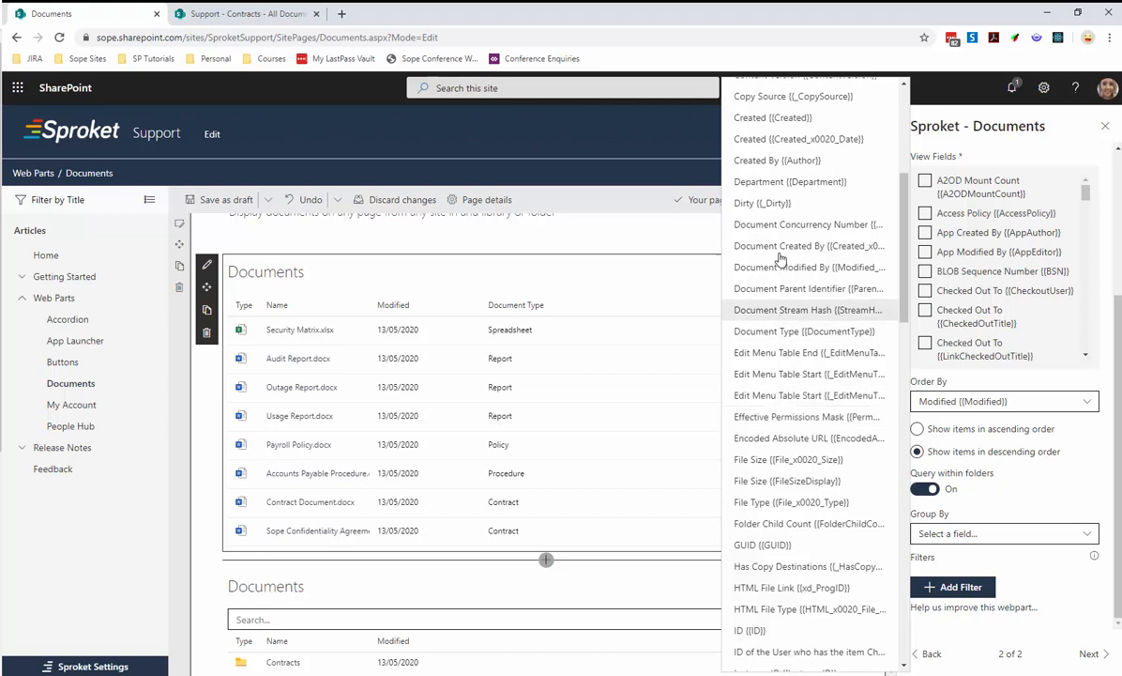
pyautogui.scroll(-1, 775, 337)
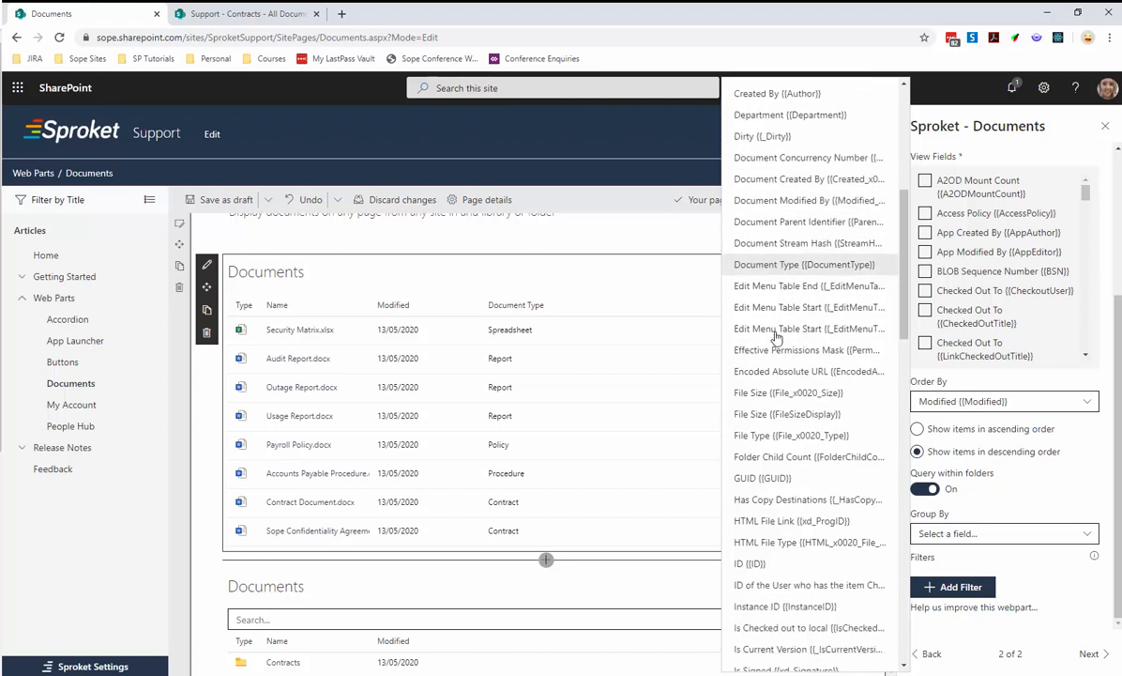
pyautogui.click(782, 265)
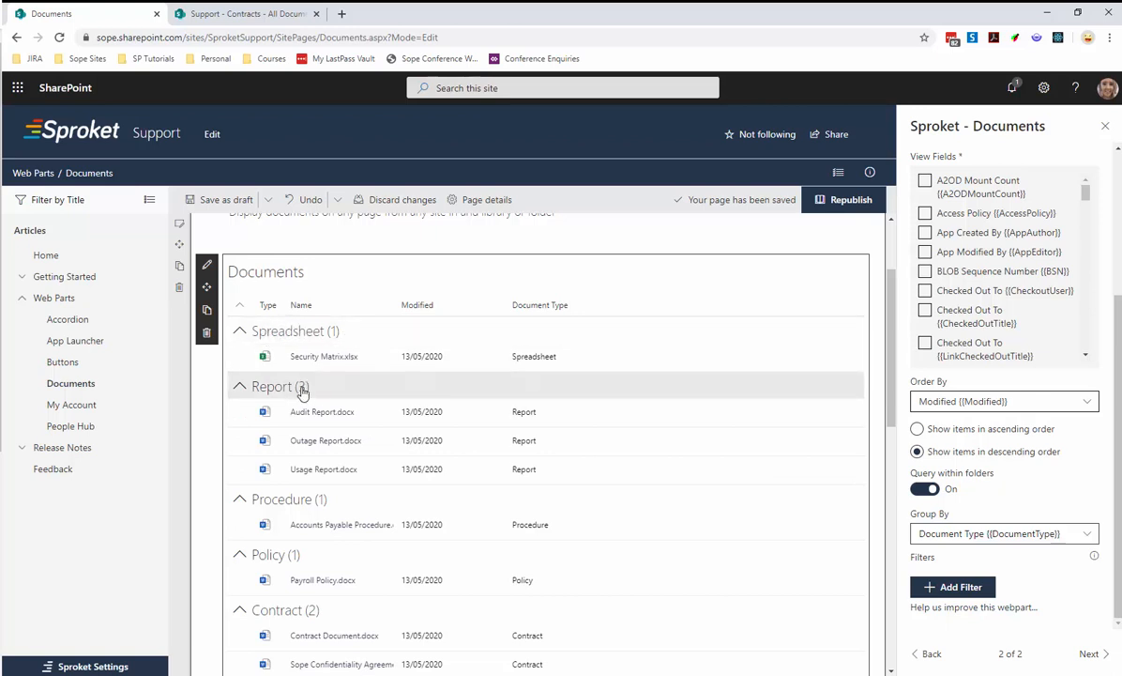
# - Add a filter to the web part where Department {{Department}} equals HR
pyautogui.scroll(-1, 359, 422)
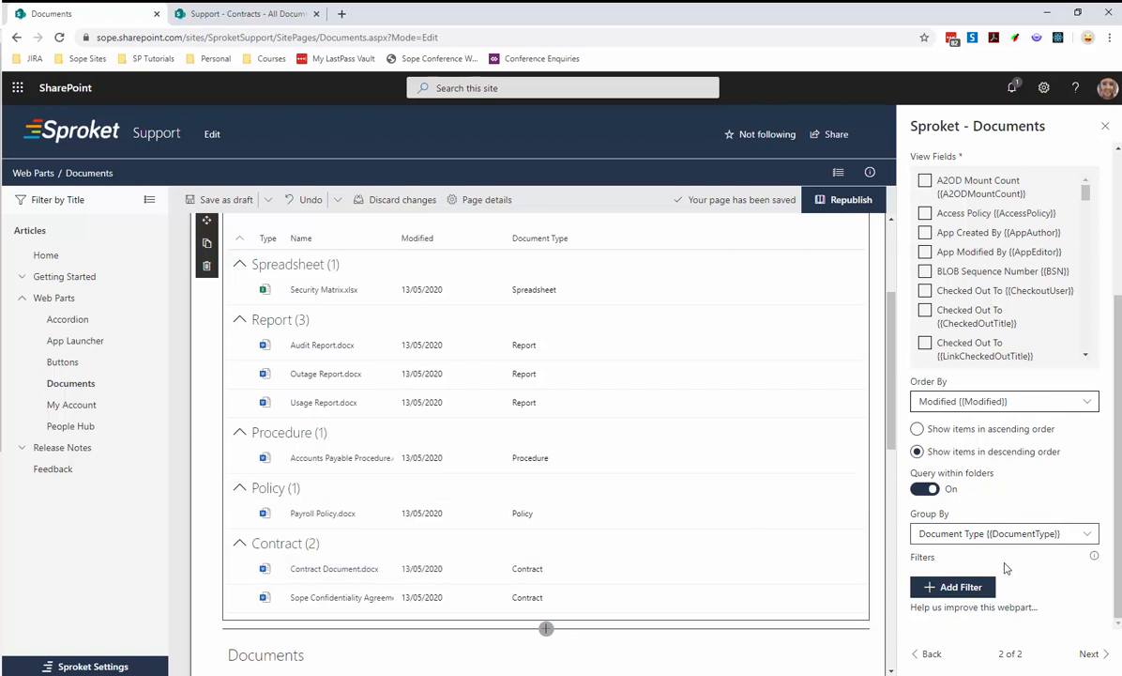
pyautogui.click(942, 587)
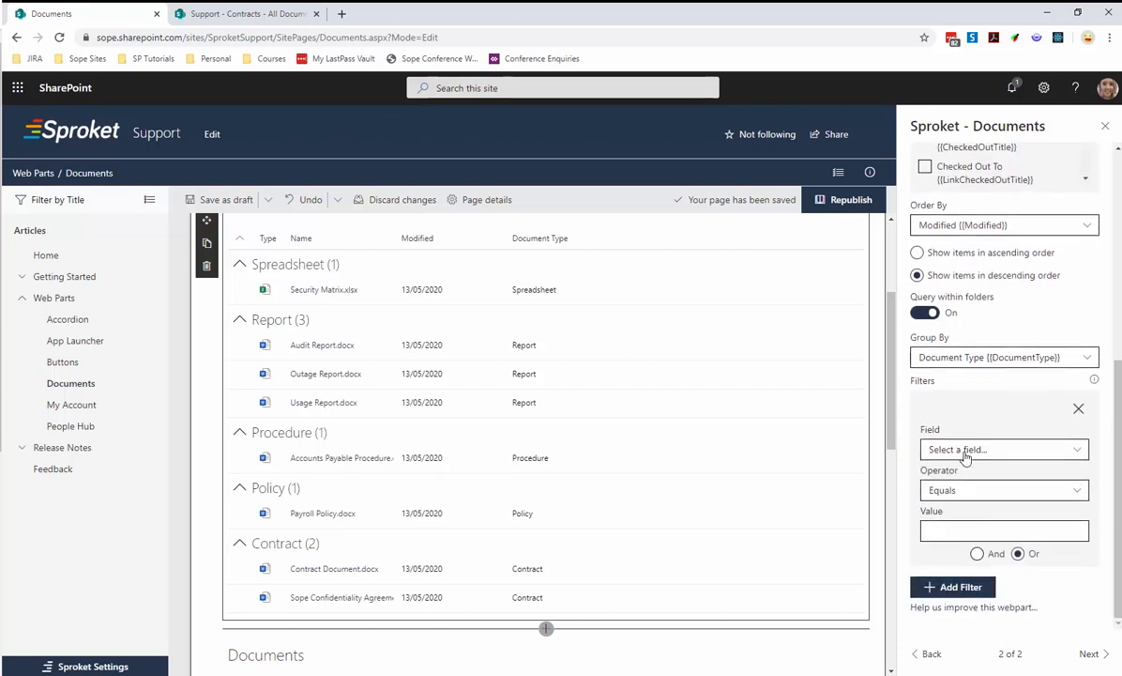
pyautogui.click(966, 452)
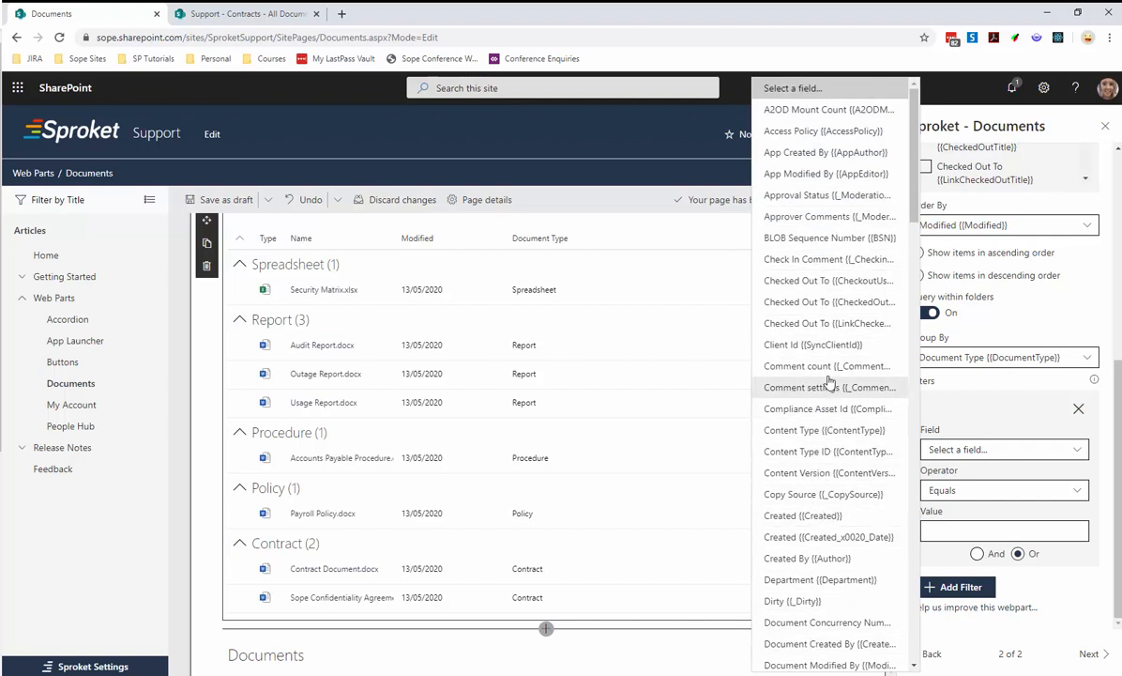
pyautogui.scroll(-1, 816, 419)
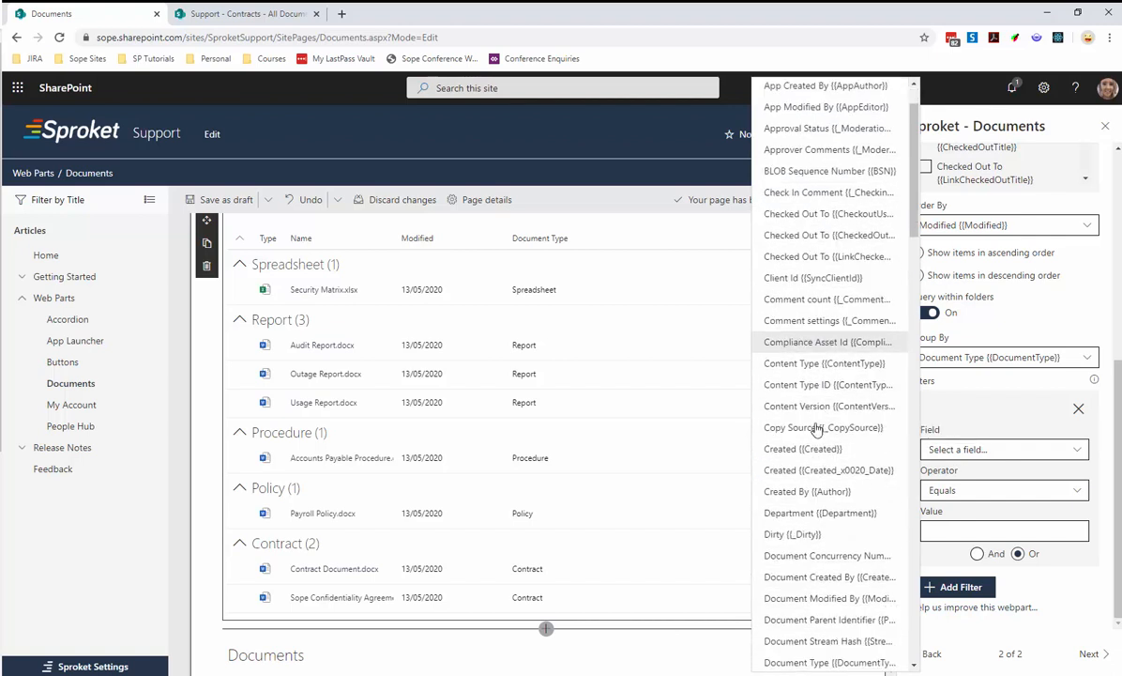
pyautogui.click(809, 515)
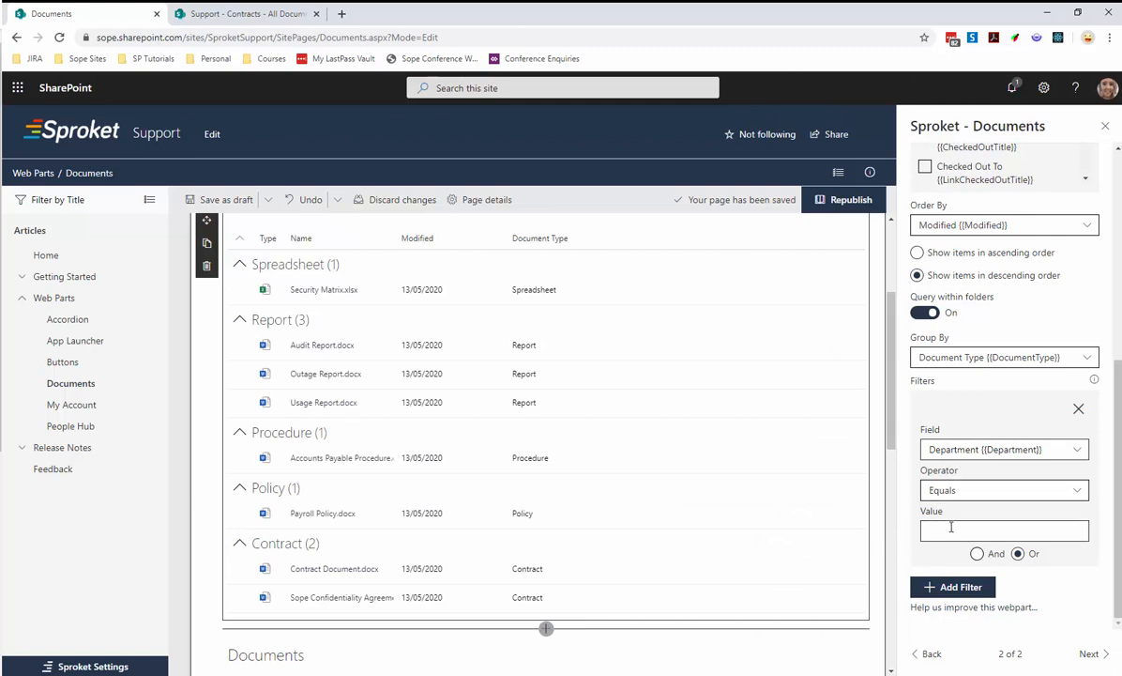
pyautogui.click(950, 528)
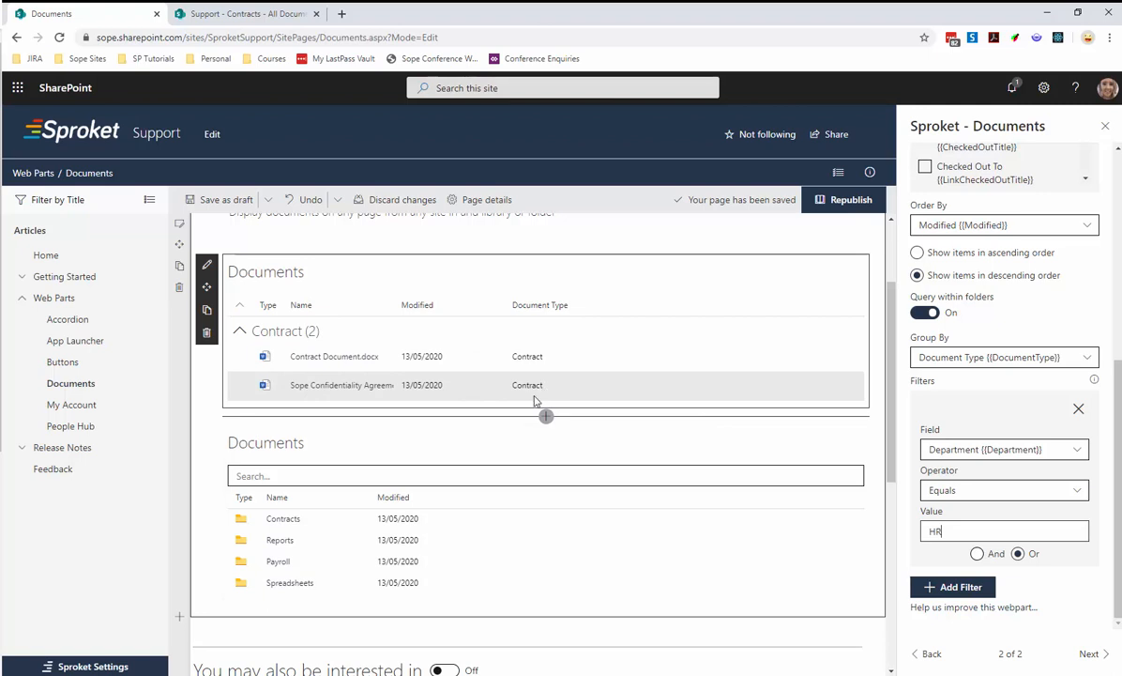
# - Return to the web part's display options
pyautogui.scroll(1, 534, 401)
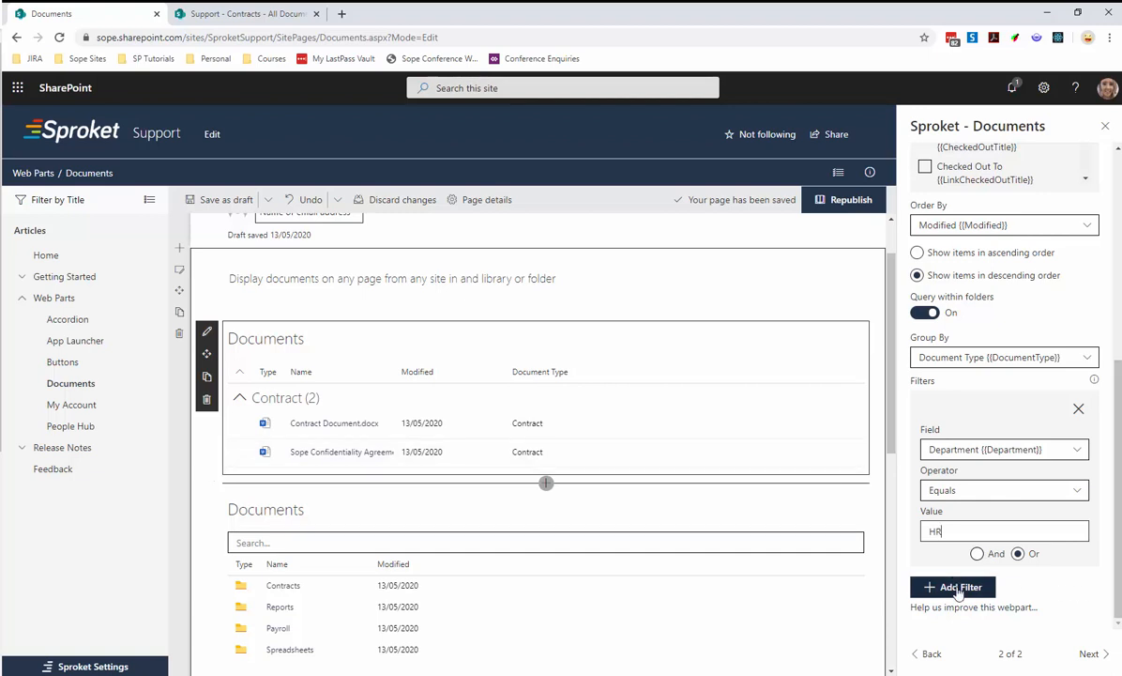
pyautogui.scroll(1, 915, 357)
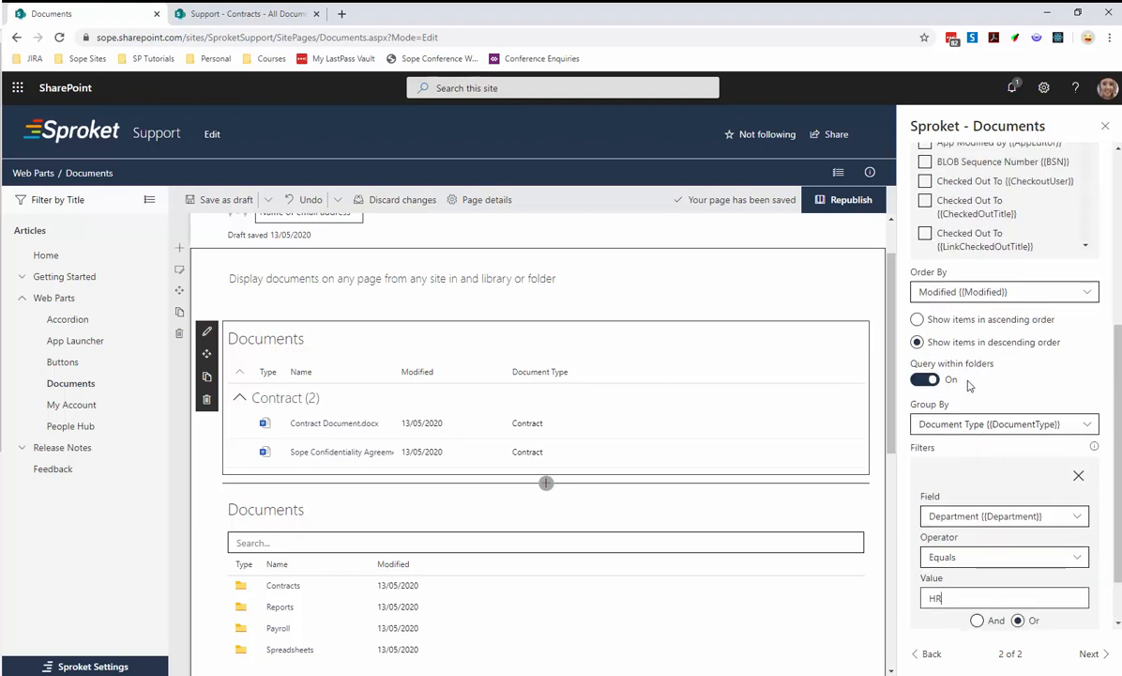
pyautogui.scroll(1, 968, 384)
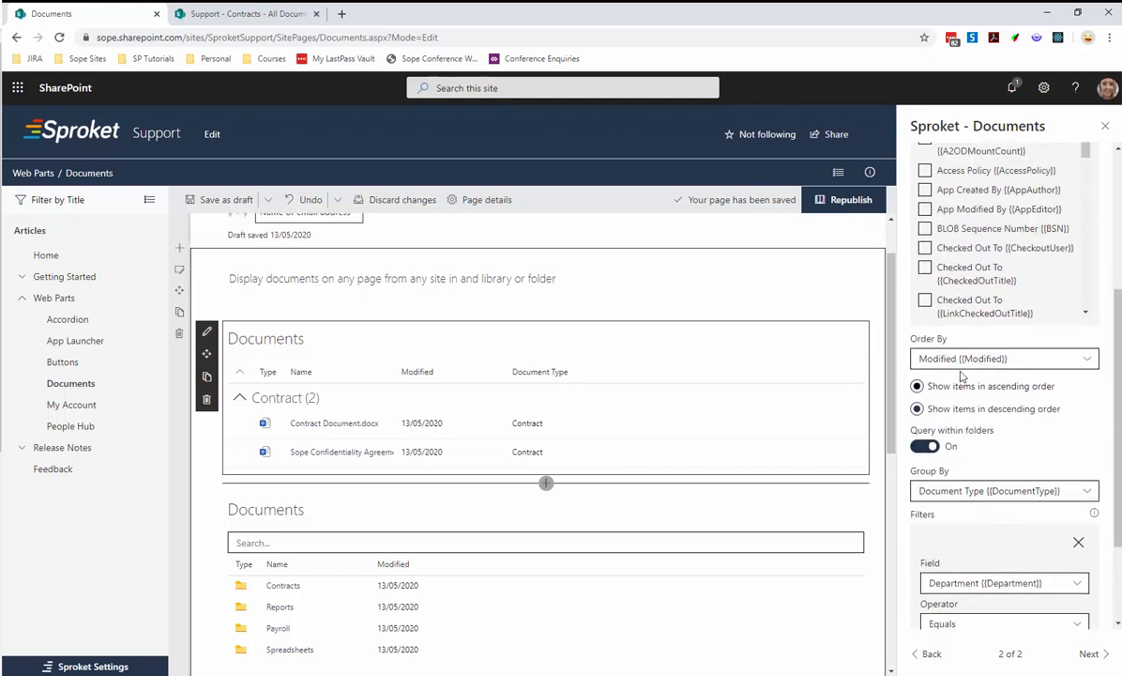
pyautogui.click(927, 653)
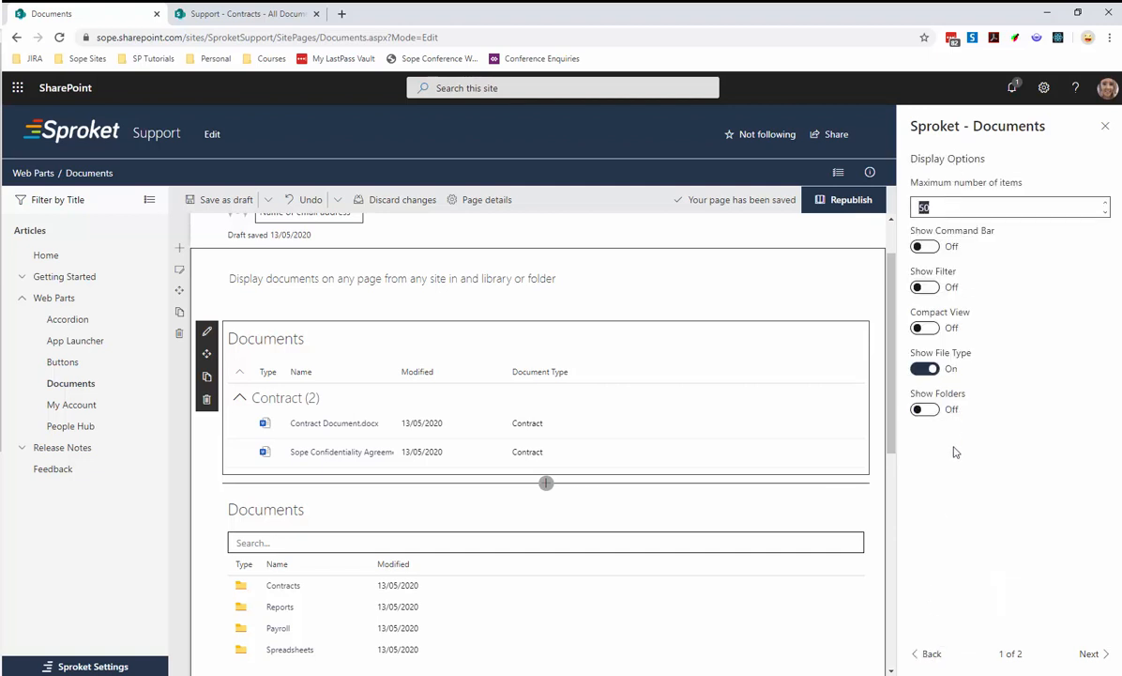